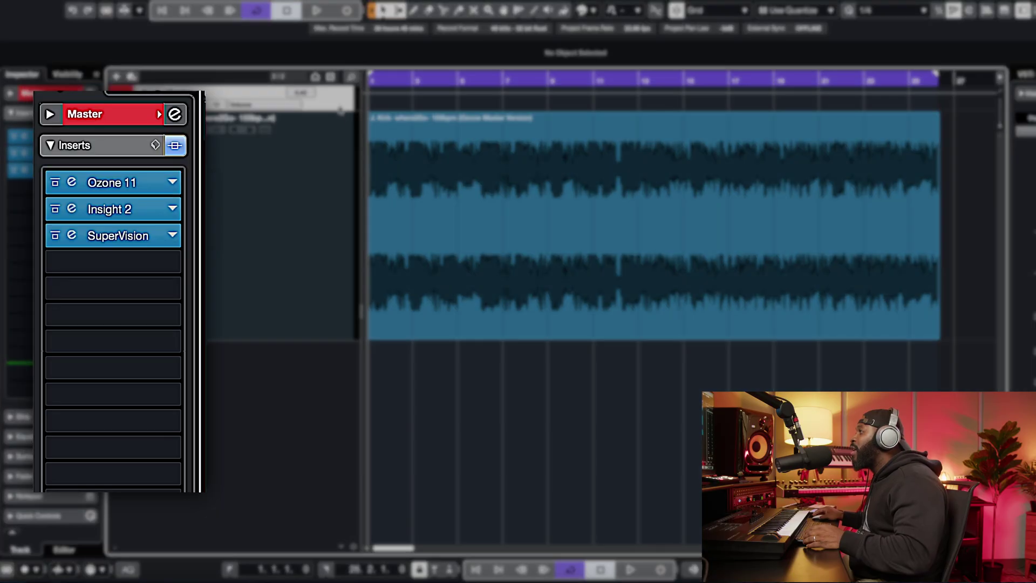
Open the Ozone 11 insert on the Master track and reposition its window over the project
left_click(113, 182)
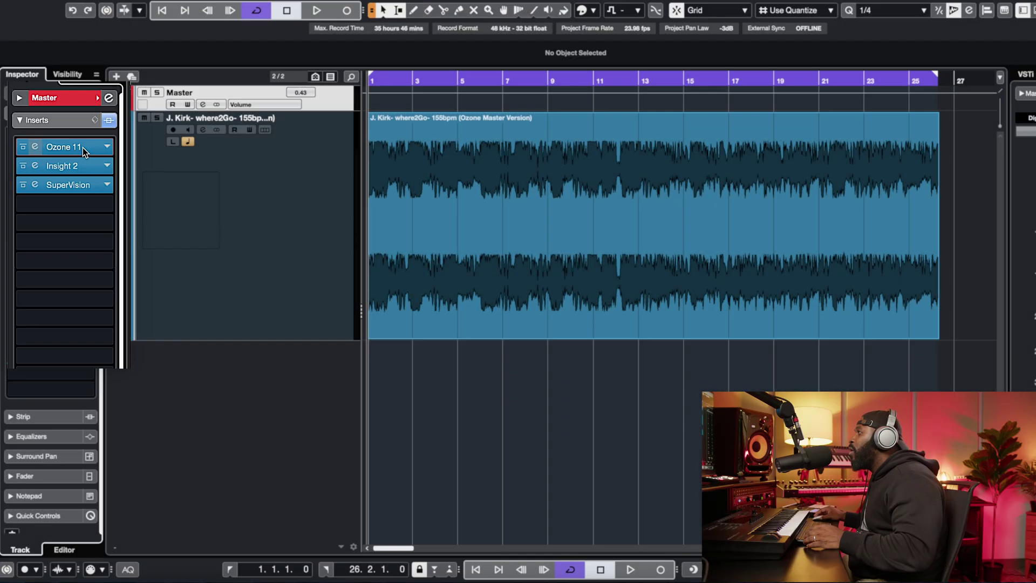
left_click(75, 138)
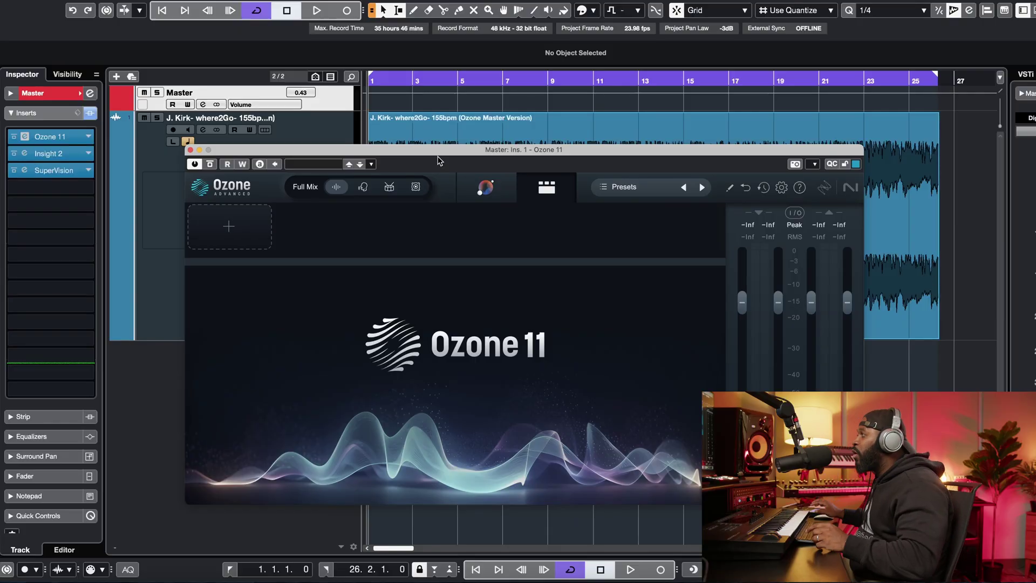
left_click_drag(428, 157, 445, 204)
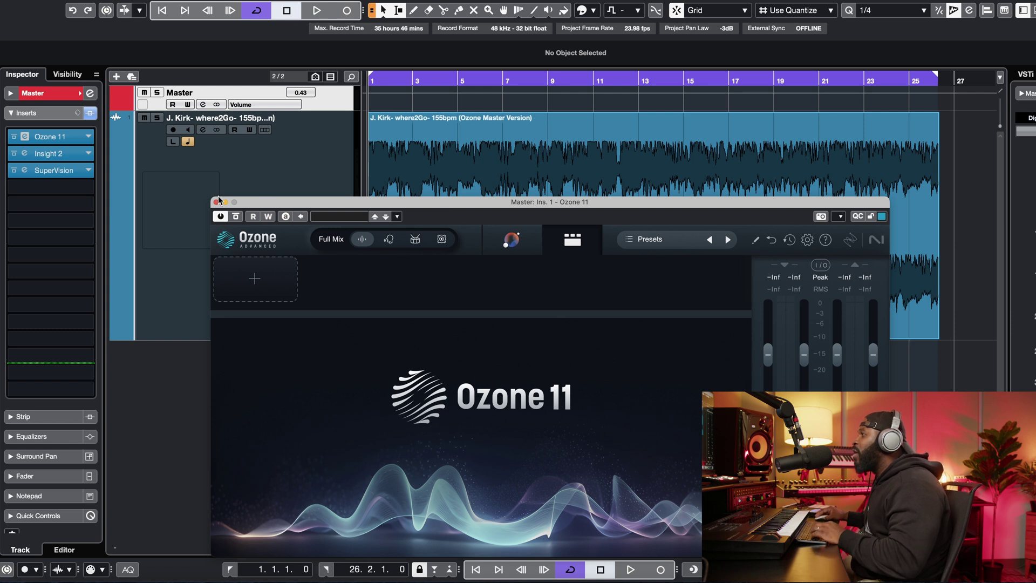
left_click(216, 203)
Start Ozone's Master Assistant and play the mix so it can analyze the audio
key("space")
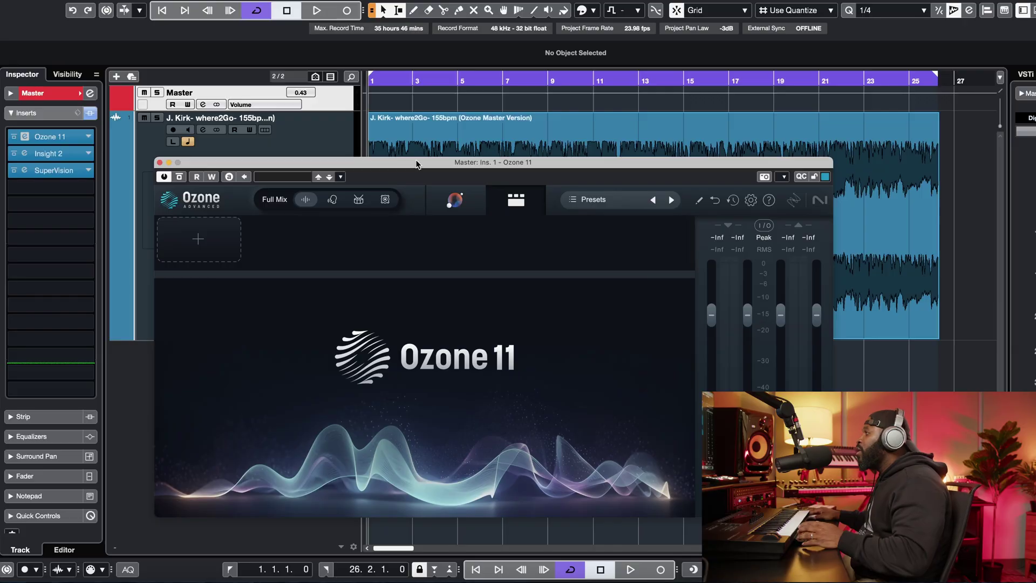
left_click(457, 200)
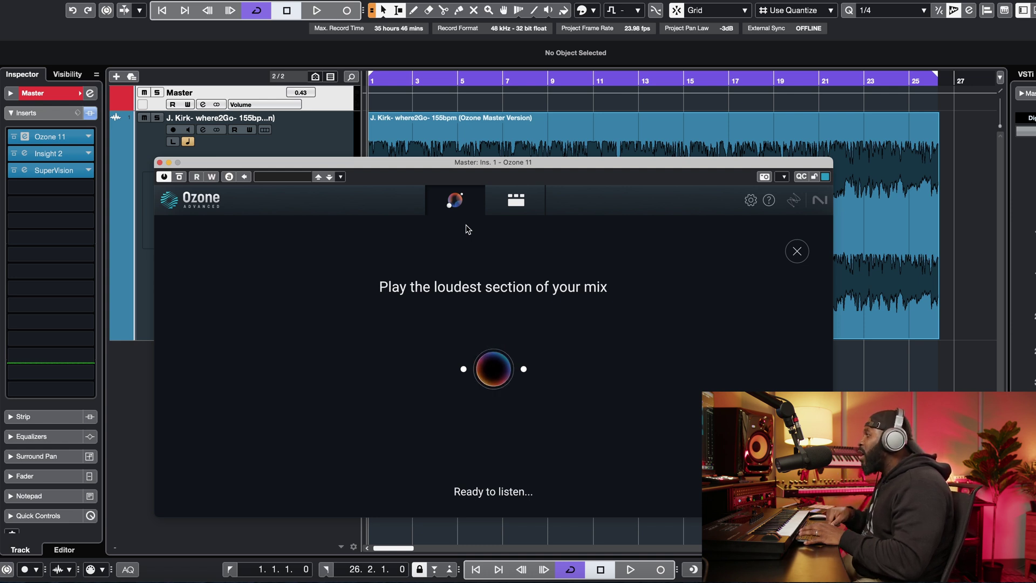
key("space")
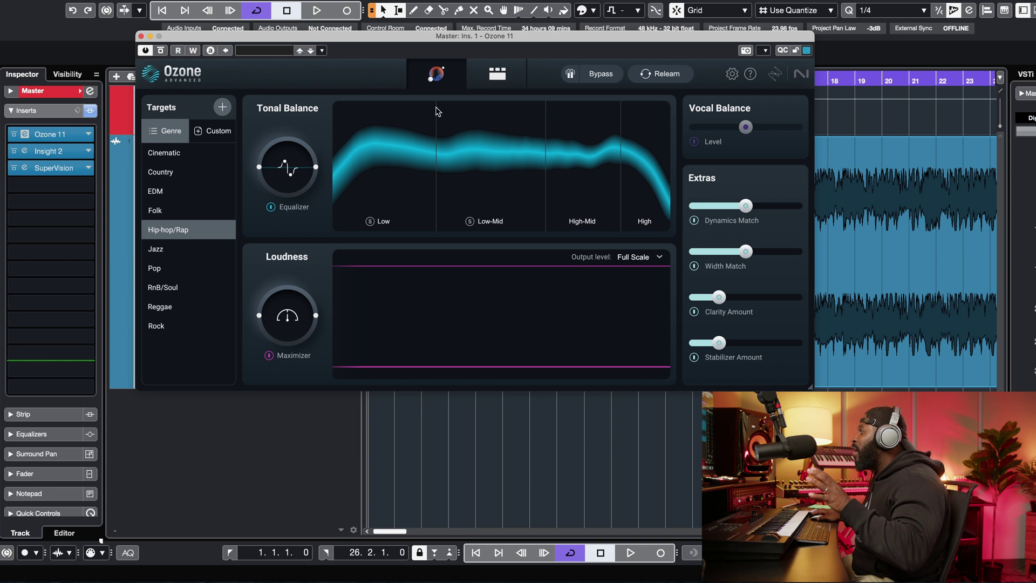
Review the Impact, Imager, Clarity, Stabilizer and Dynamic EQ modules that the assistant added to the detailed chain
left_click(496, 76)
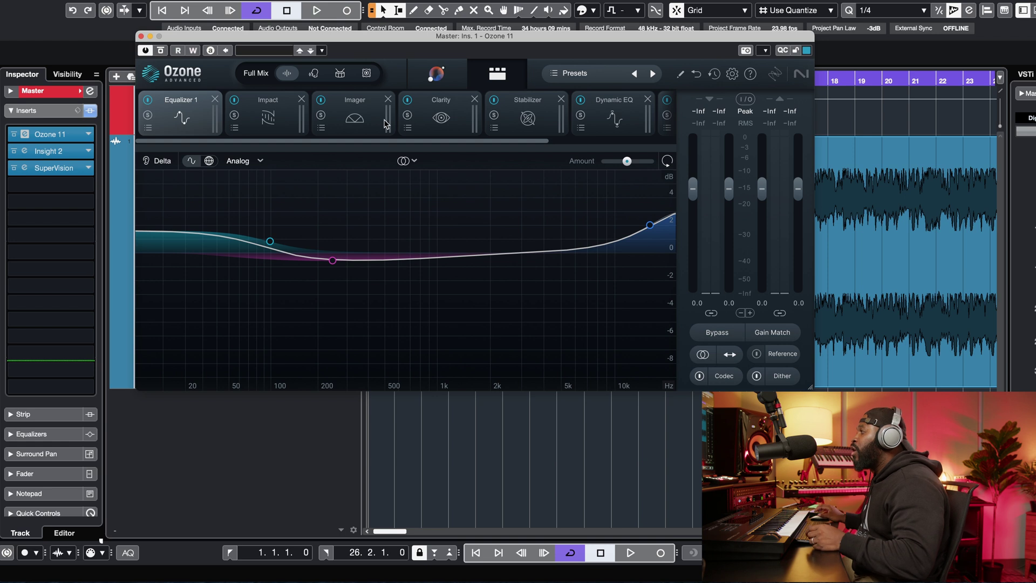
left_click(249, 124)
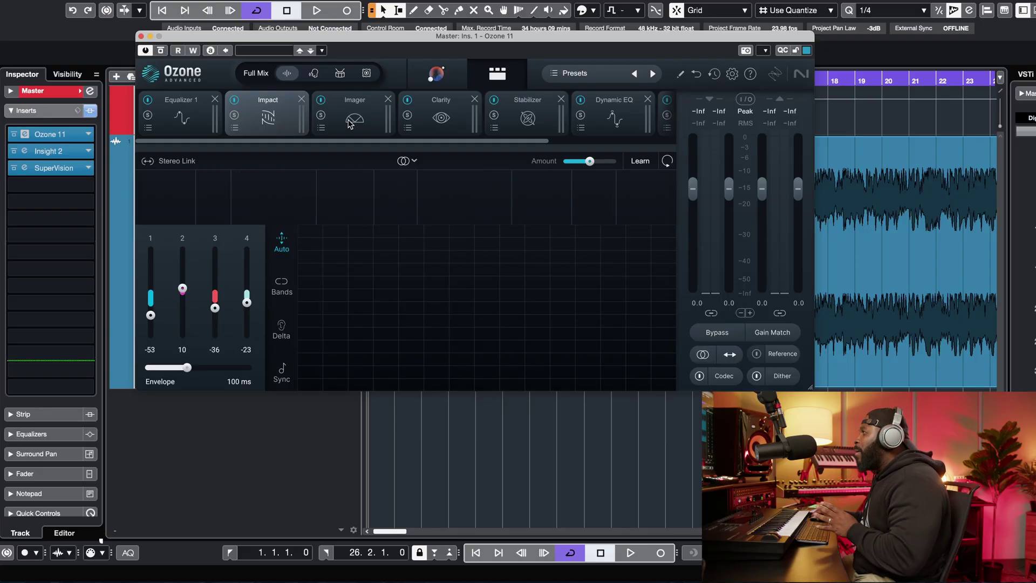
left_click(349, 124)
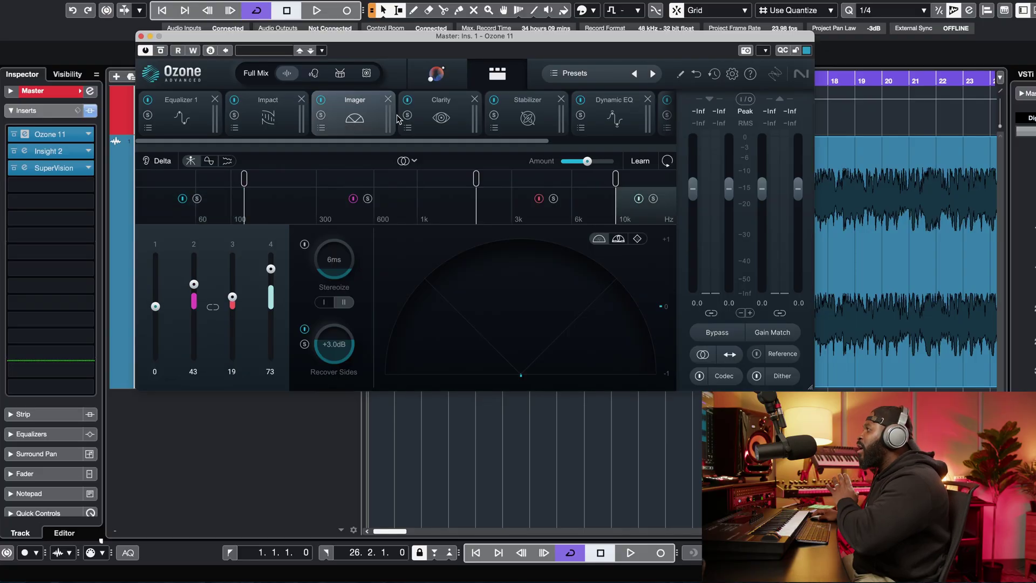
left_click(424, 122)
left_click(494, 125)
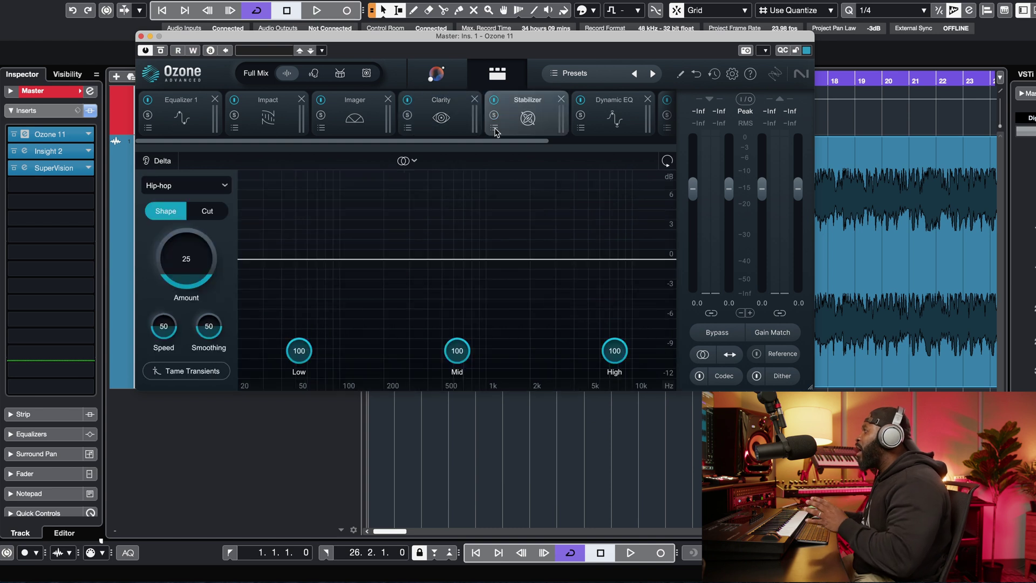
scroll(540, 132, "right", 3)
left_click(524, 128)
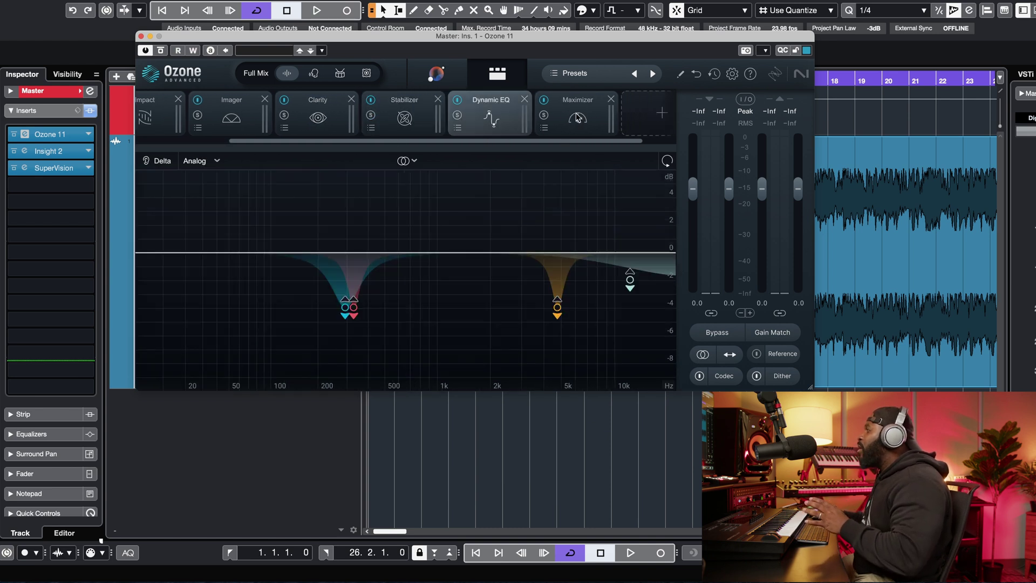
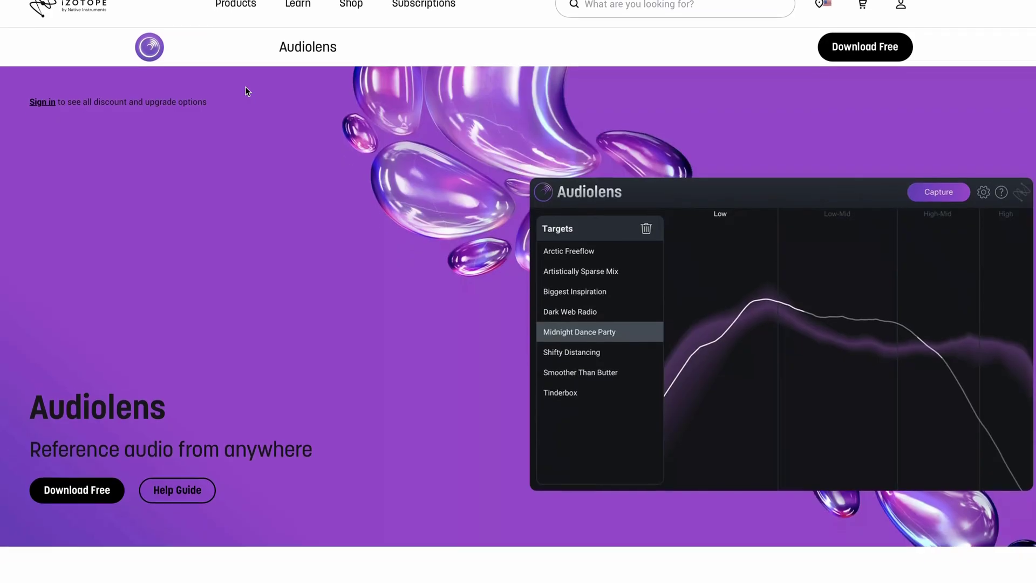
Read through the Audiolens product page on the iZotope website, including the section on referencing from streaming
scroll(246, 91, "down", 3)
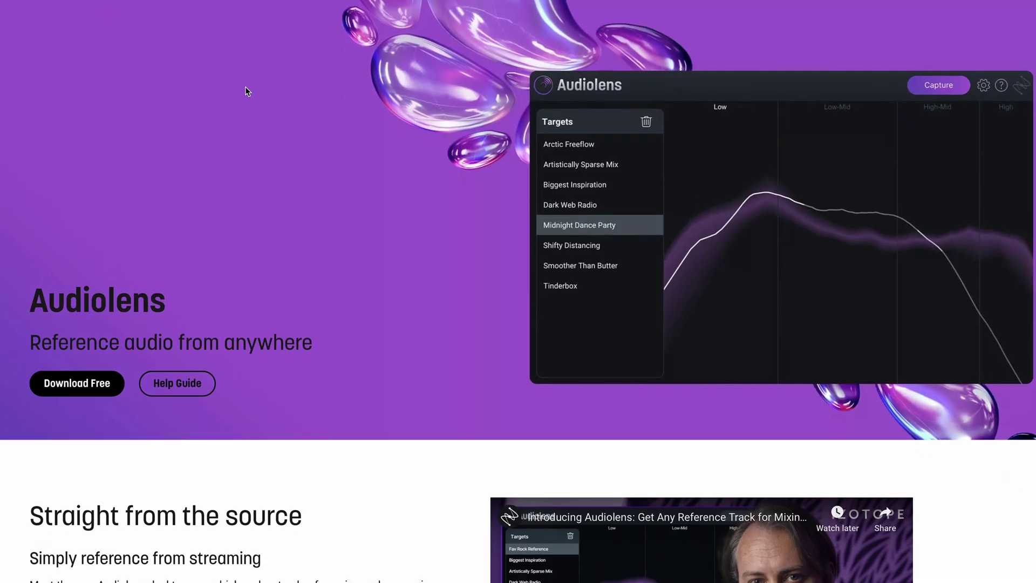
scroll(245, 91, "down", 3)
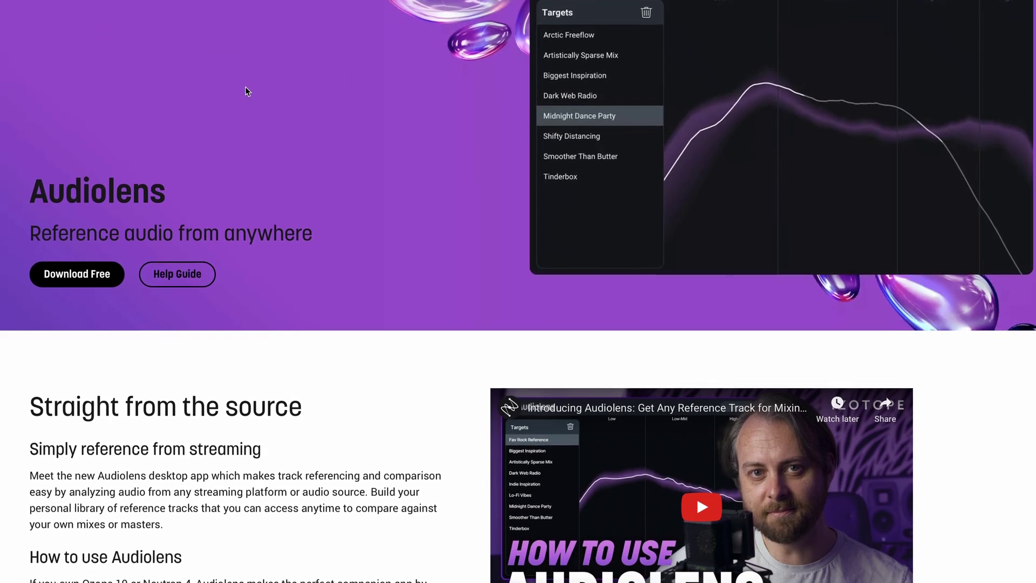
scroll(245, 91, "down", 3)
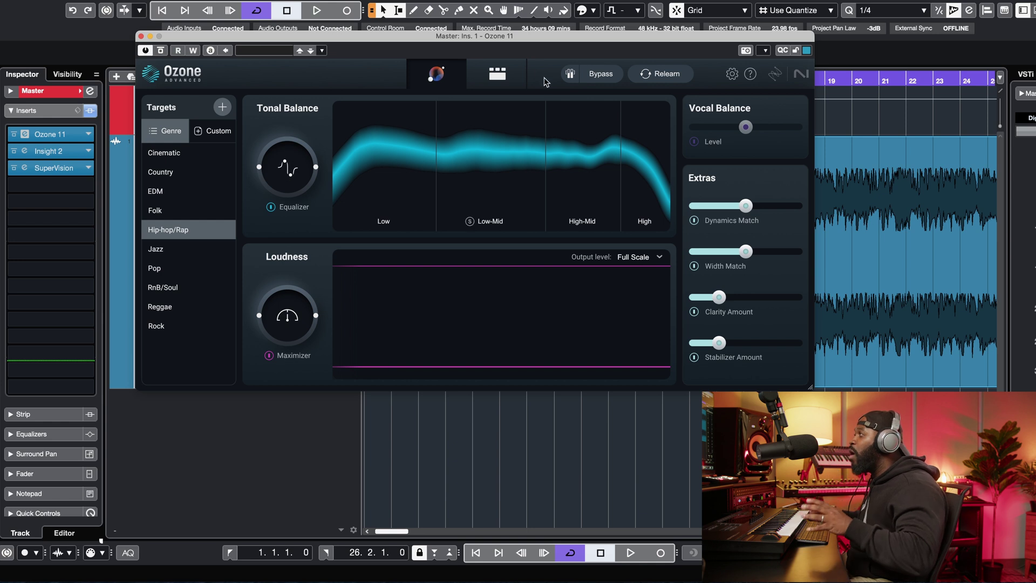
Compare the assistant overview's Tonal Balance section with the Equalizer 1 curve in Ozone's detailed module chain
left_click(505, 74)
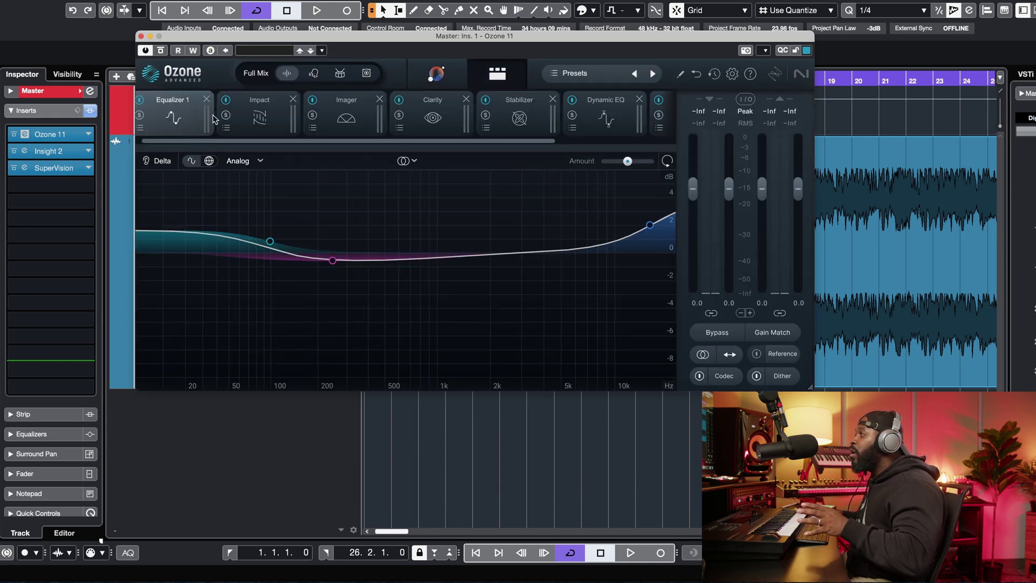
left_click(434, 75)
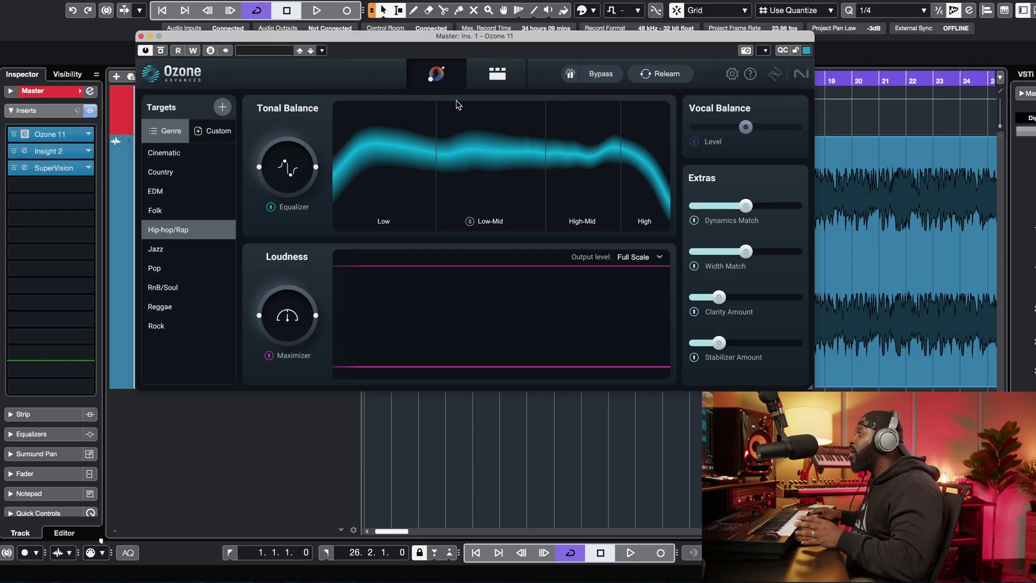
left_click(483, 85)
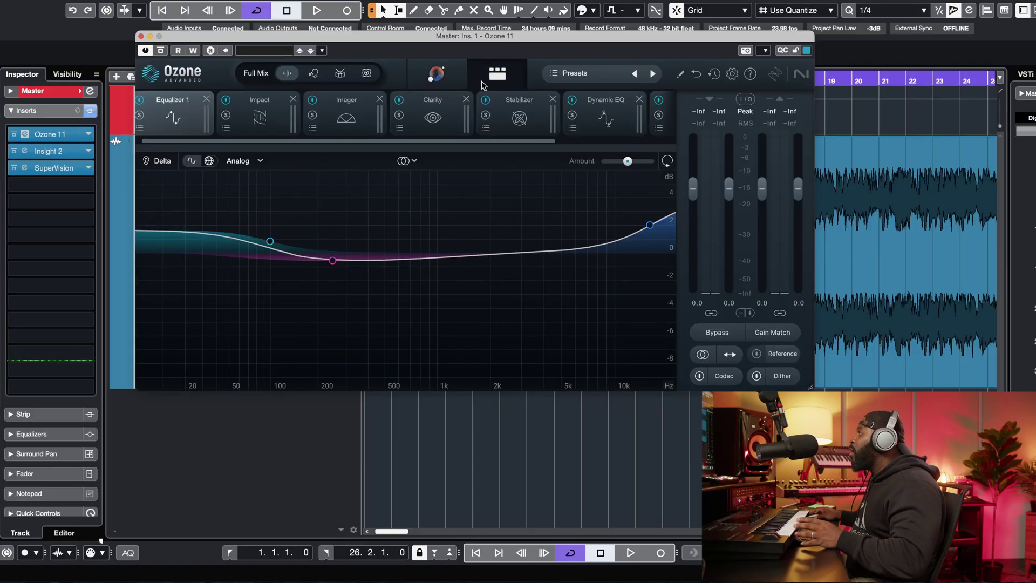
left_click(437, 73)
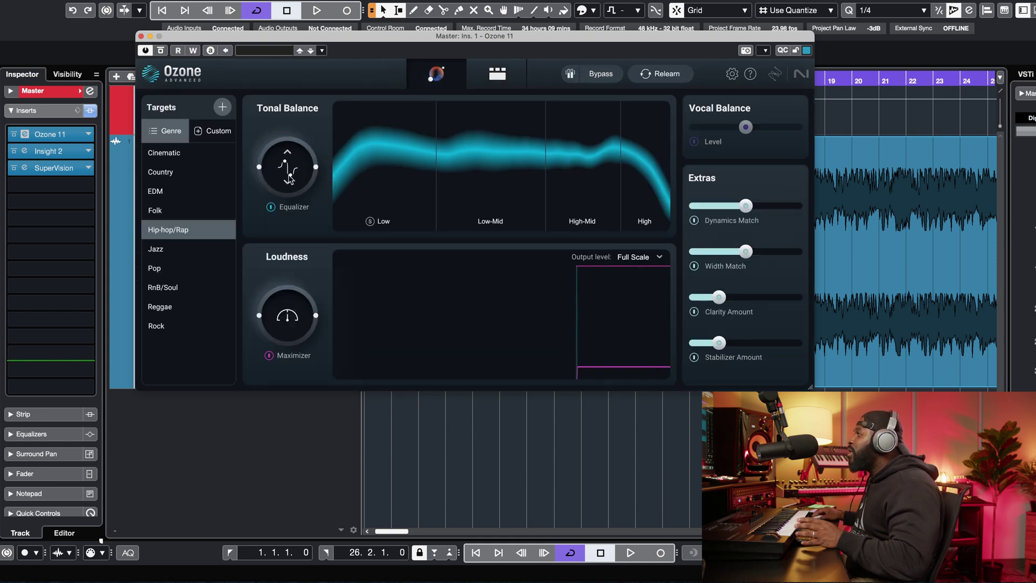
Raise the Equalizer 1 module's amount to about 142% and return to the assistant overview
left_click(488, 83)
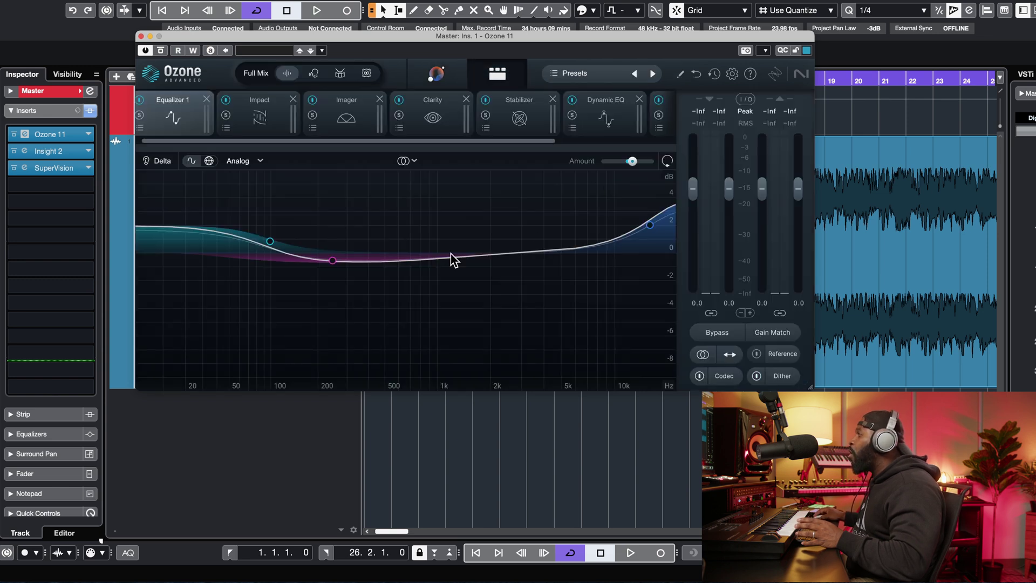
left_click_drag(636, 163, 639, 163)
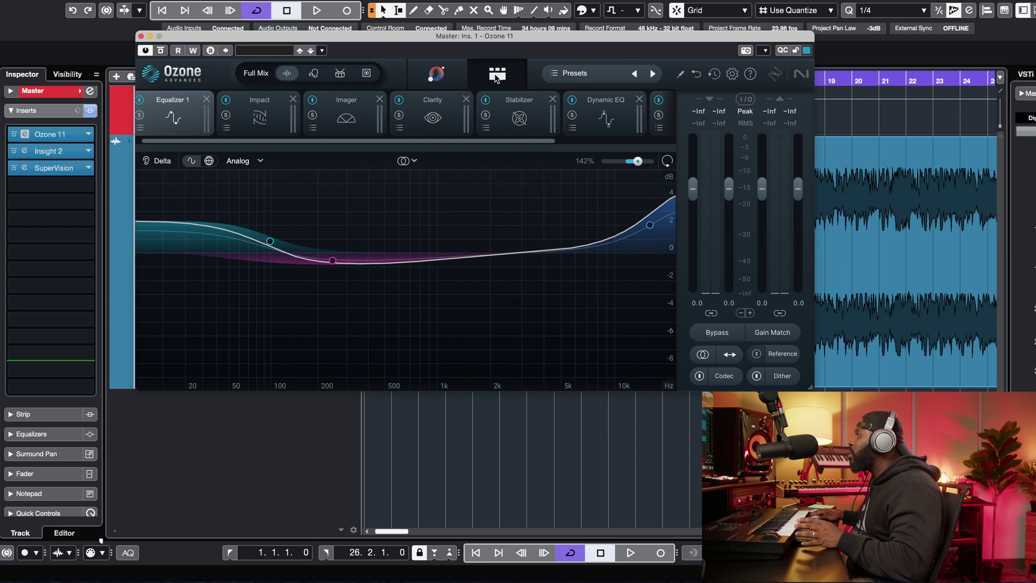
left_click(437, 75)
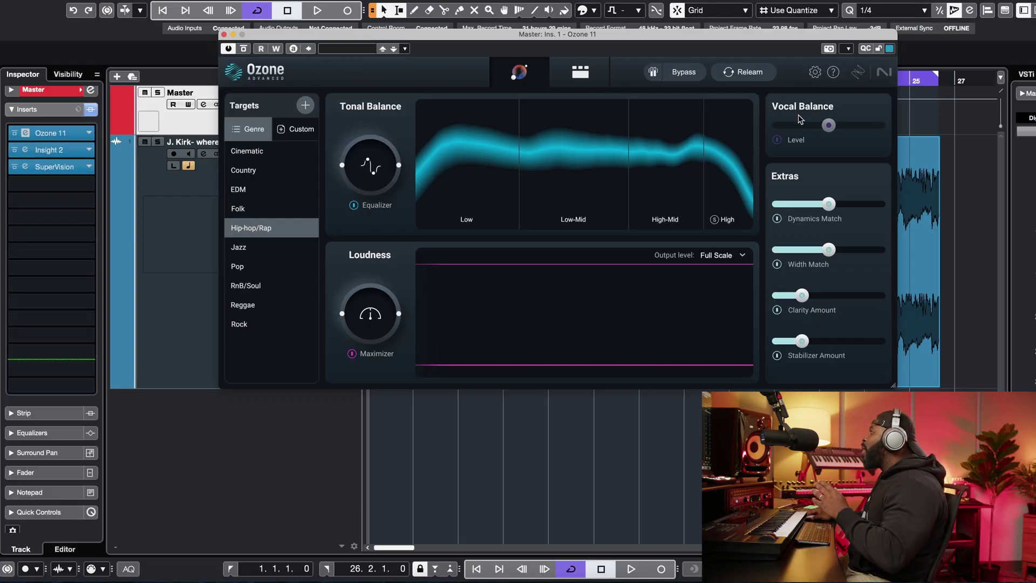
Add a Master Rebalance module to the end of the chain and check Vocal Balance in the assistant overview
left_click(582, 73)
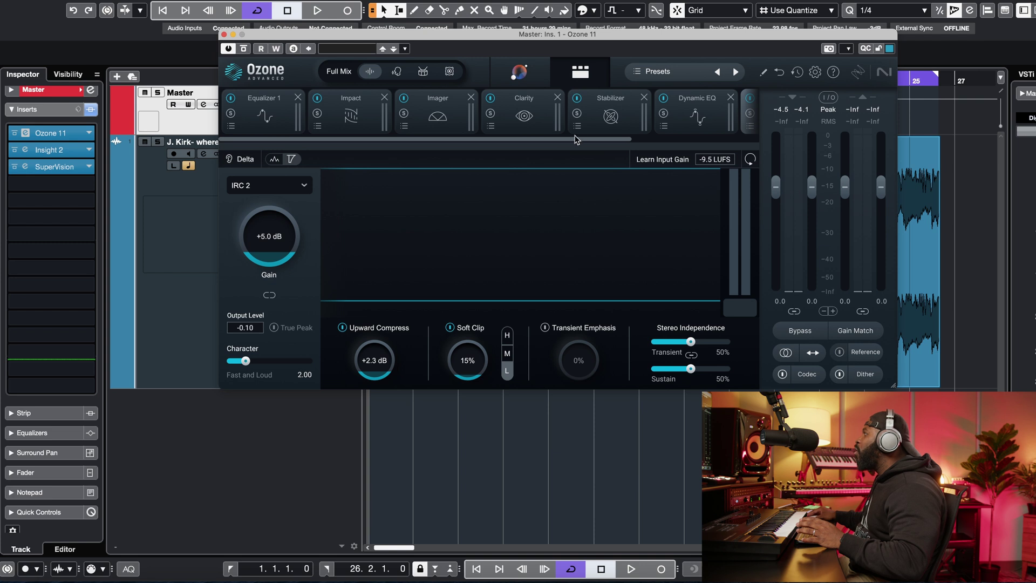
left_click_drag(575, 139, 714, 140)
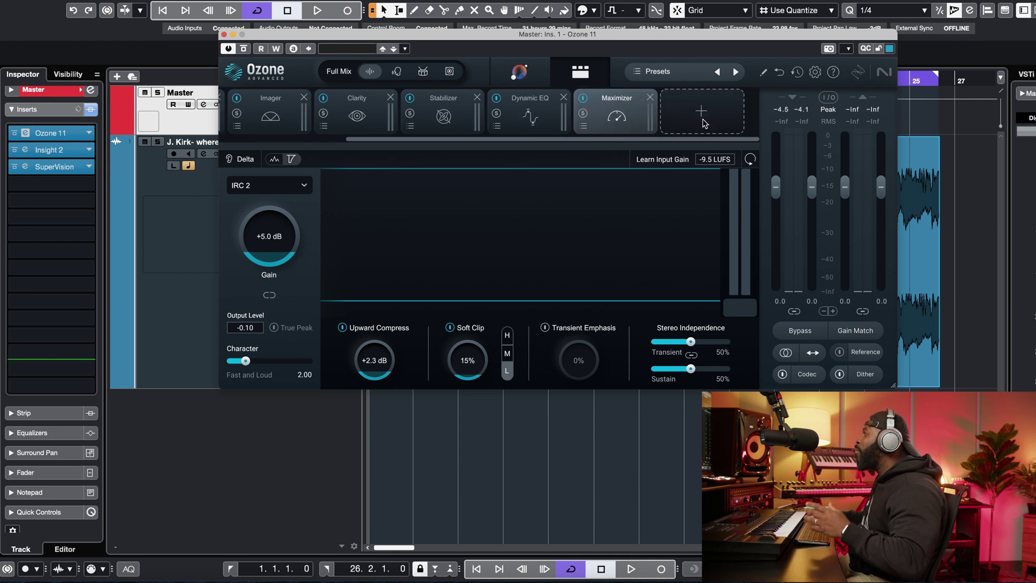
left_click(703, 118)
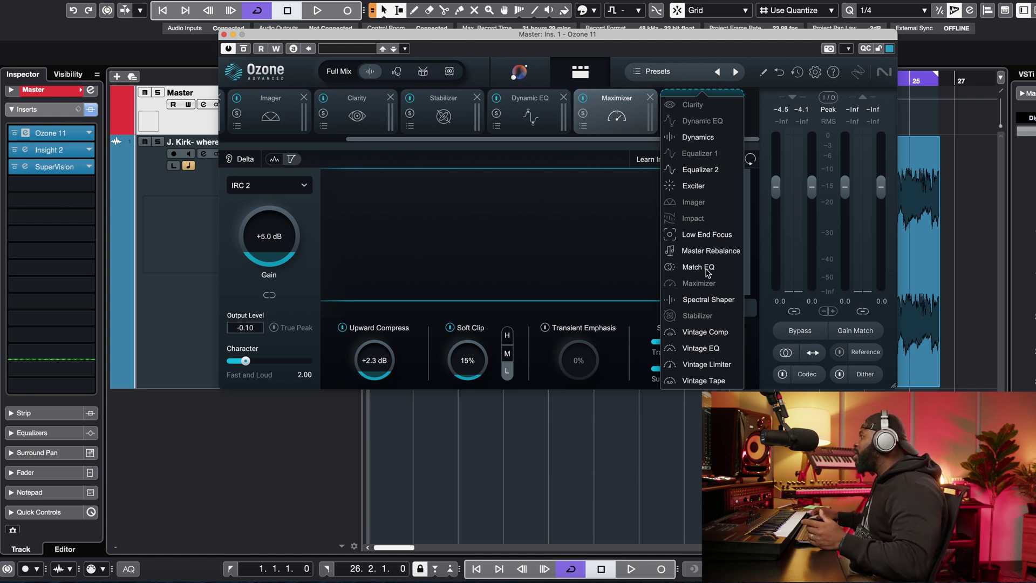
left_click(705, 253)
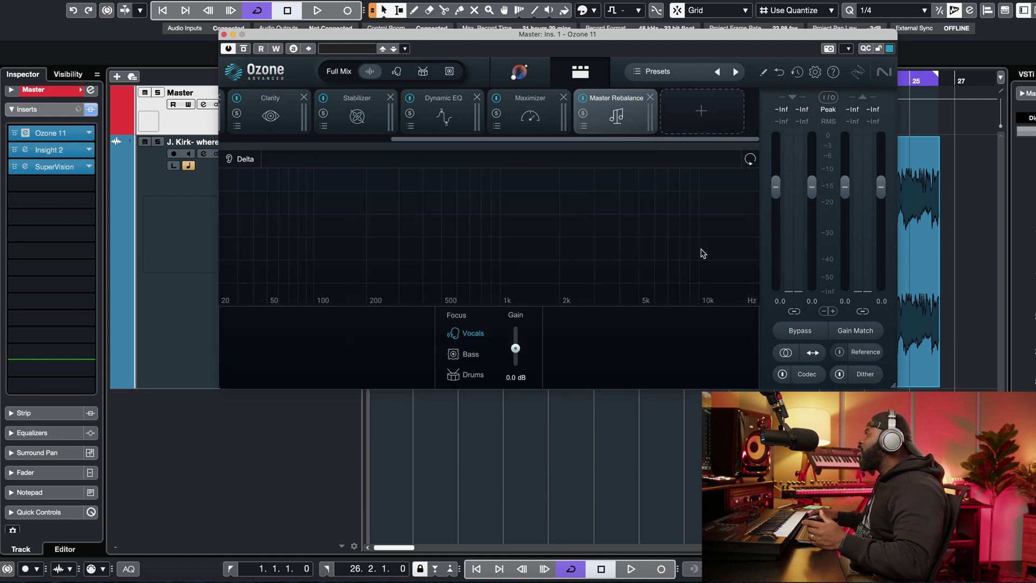
left_click(526, 69)
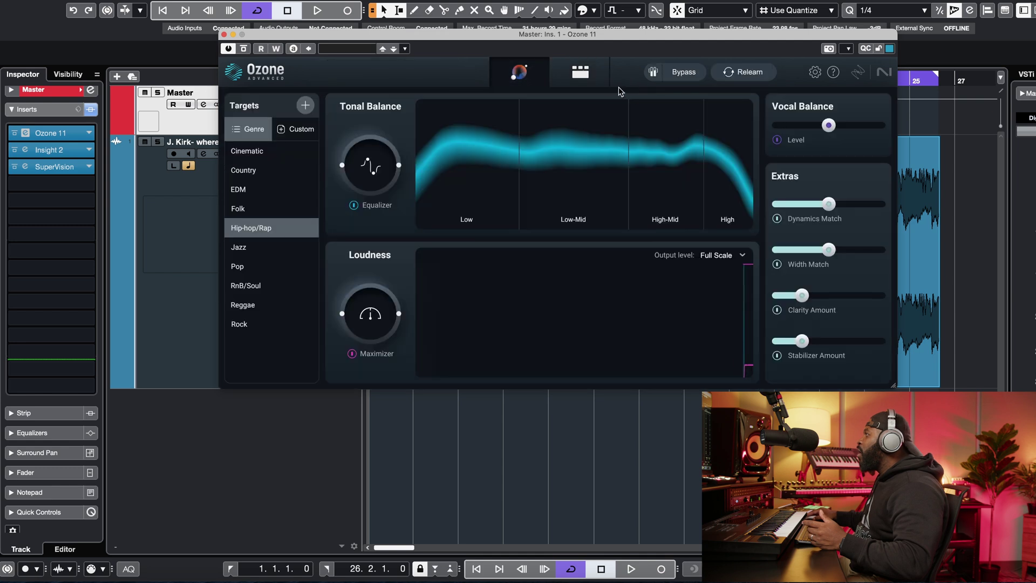
Move the Master Rebalance module ahead of the Maximizer in the chain and return to the assistant overview
left_click(578, 76)
left_click_drag(604, 104, 558, 97)
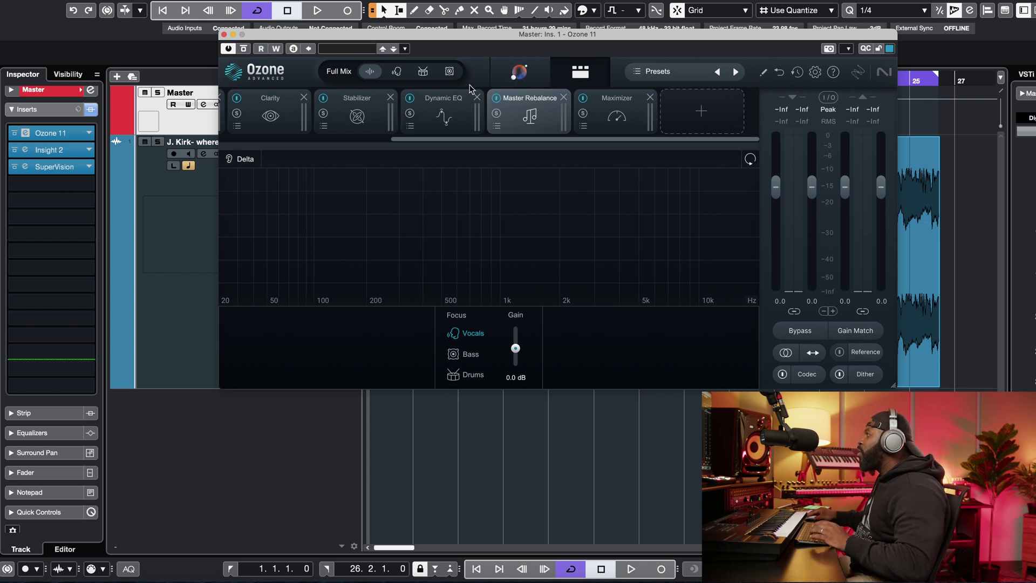
left_click(519, 71)
Raise the Vocal Balance level during playback and compare the mix with the level adjustment on and bypassed
key("space")
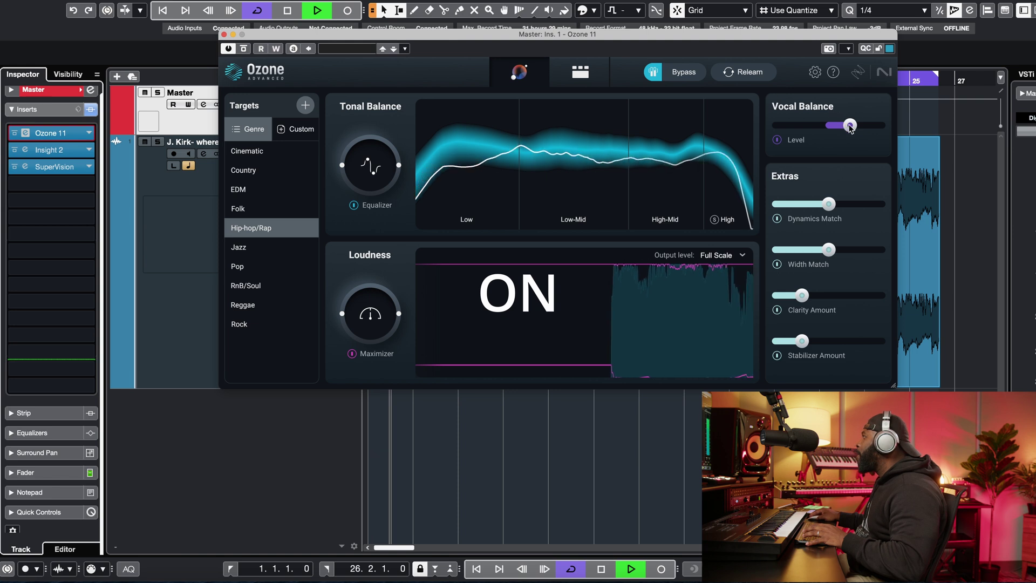
left_click_drag(850, 125, 861, 125)
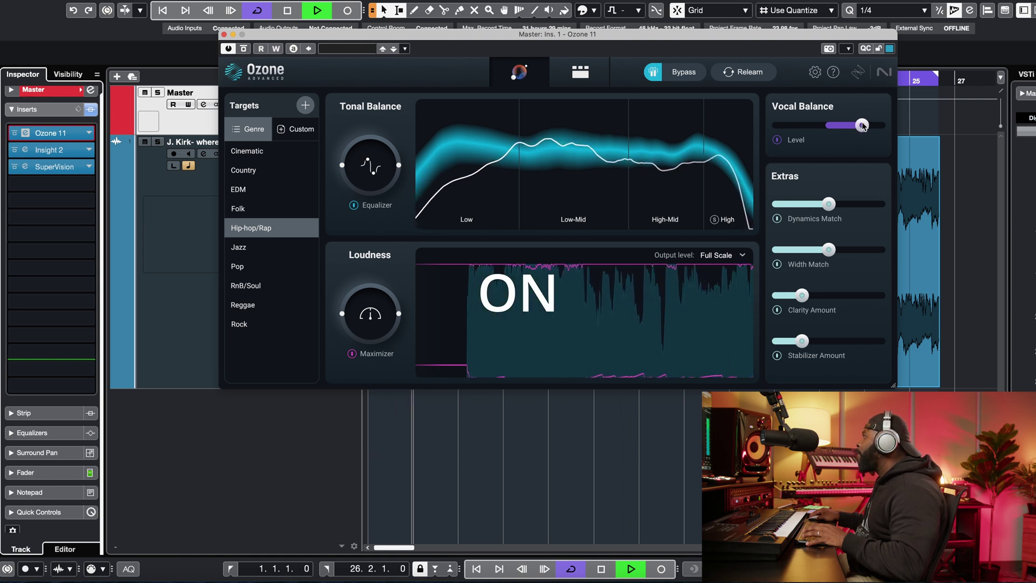
left_click(778, 140)
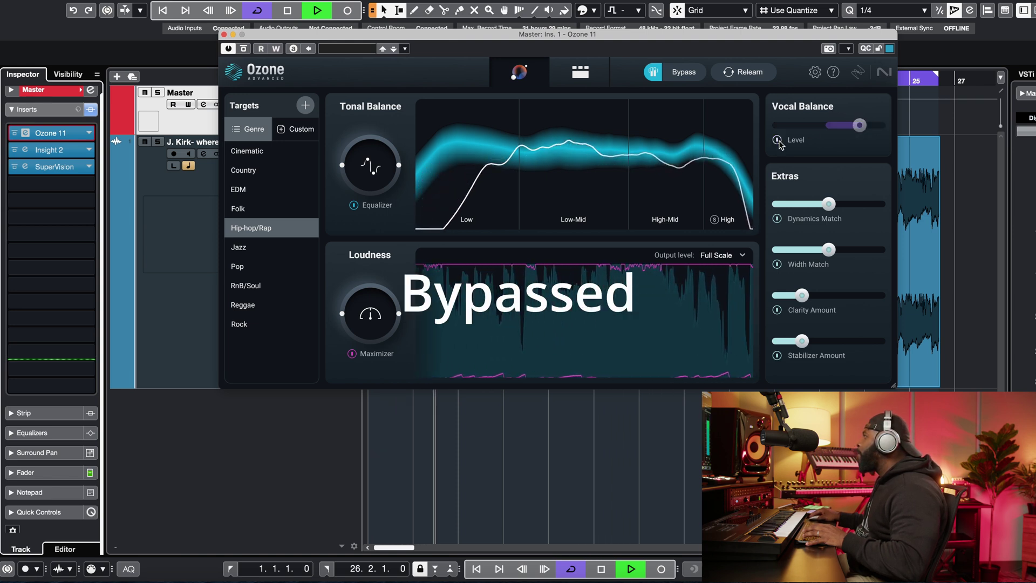
left_click(778, 141)
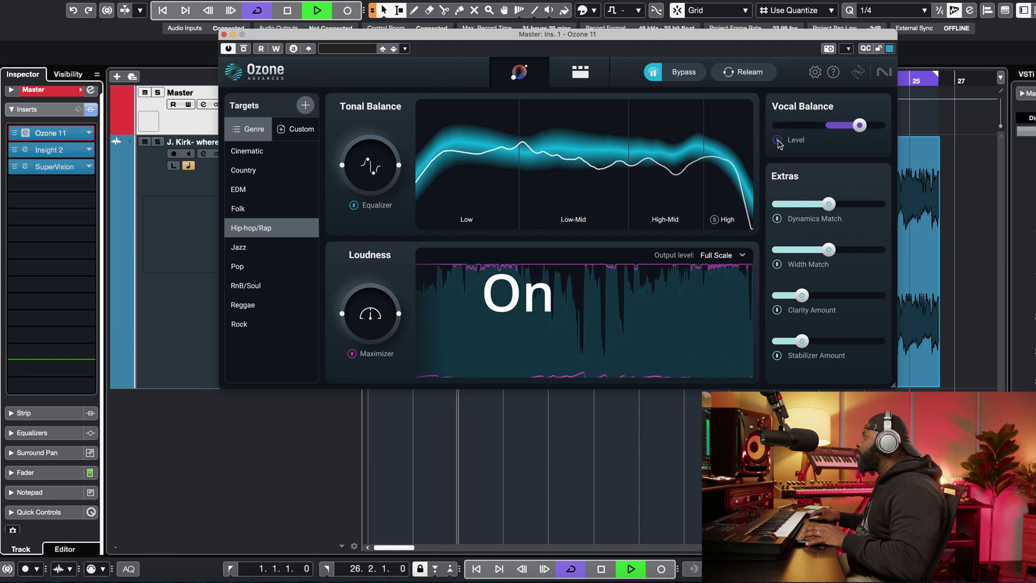
left_click(777, 140)
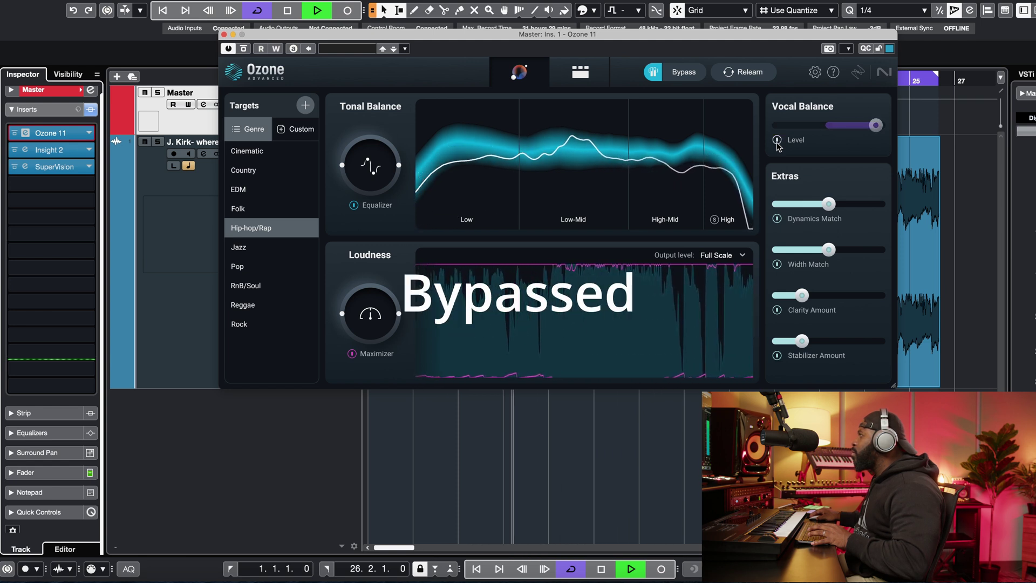
key("space")
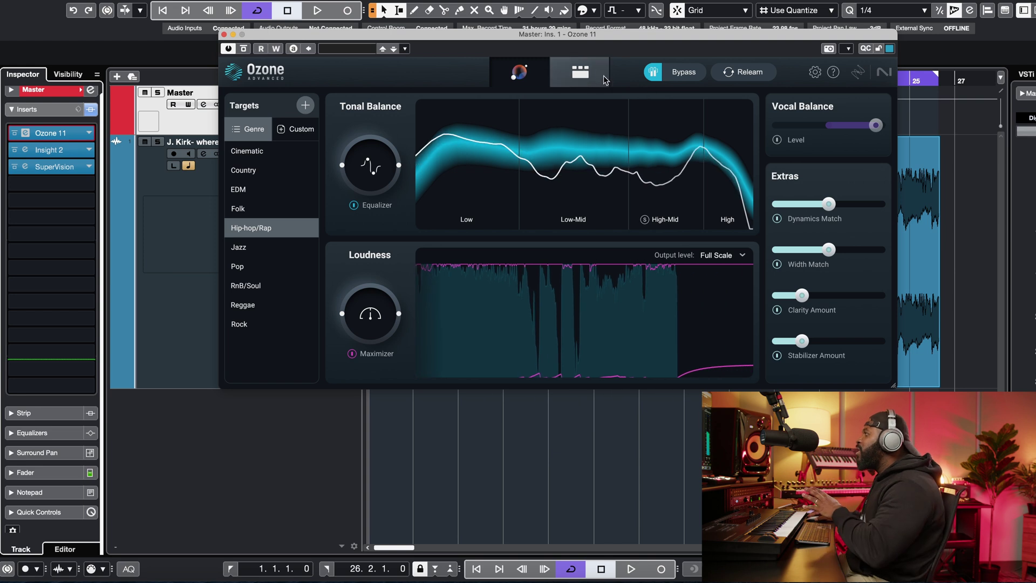
Check the Vocals, Bass and Drums focus options of the Master Rebalance module and return to the assistant overview
left_click(580, 72)
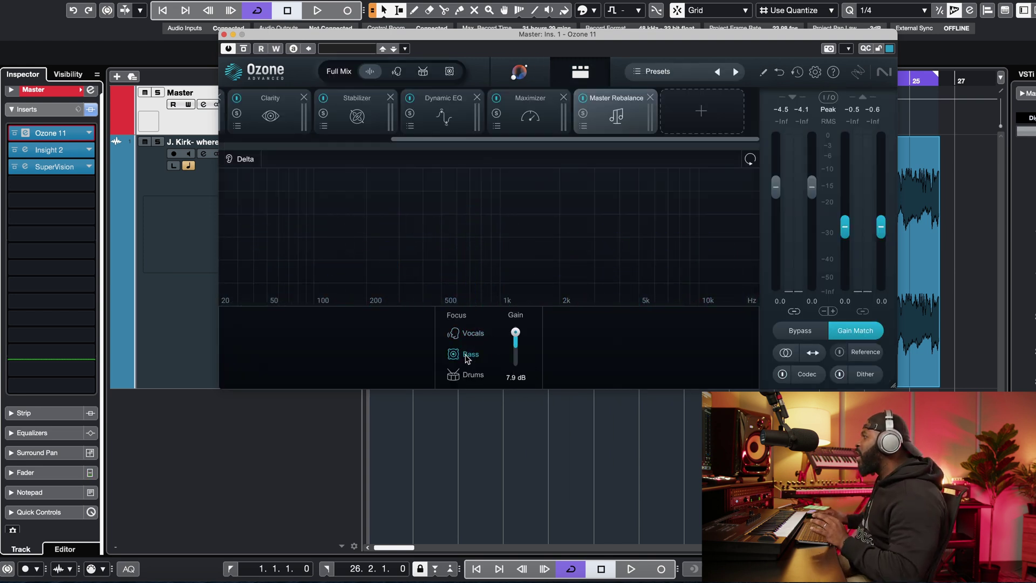
left_click(531, 79)
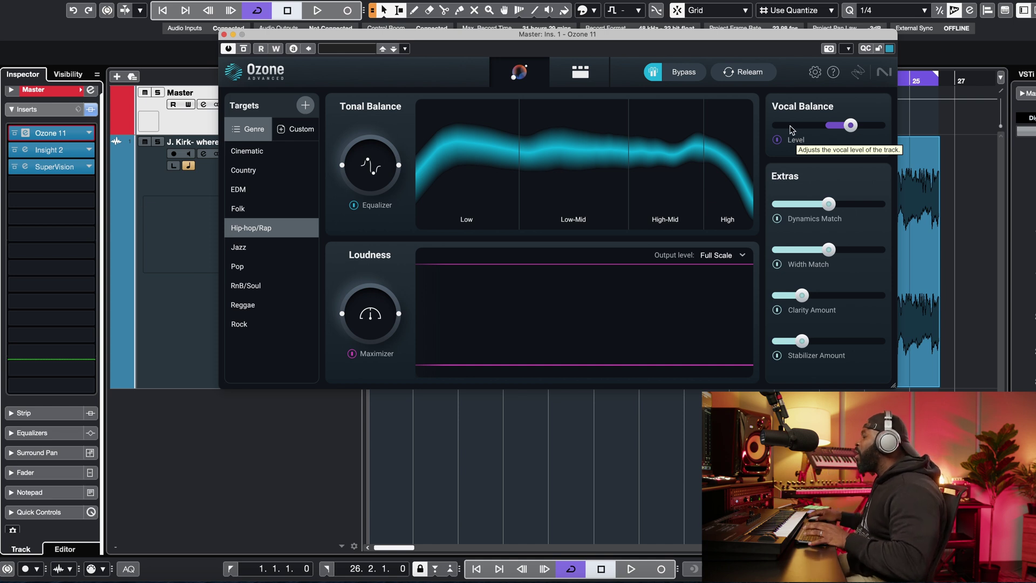
Audition a strong Vocal Balance boost with the level adjustment on and off, and settle on a slight boost above centre
left_click_drag(827, 125, 873, 127)
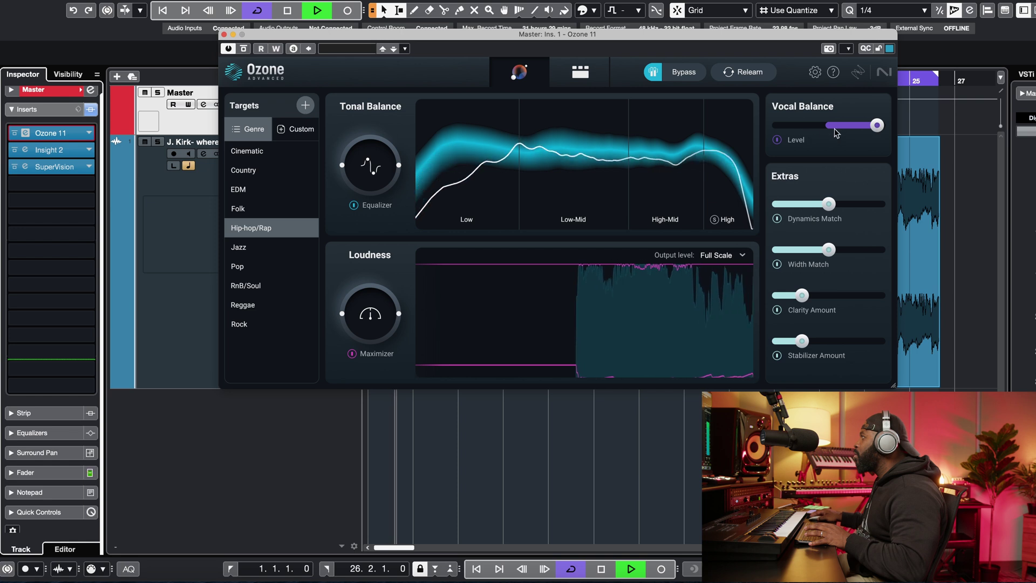
left_click(777, 141)
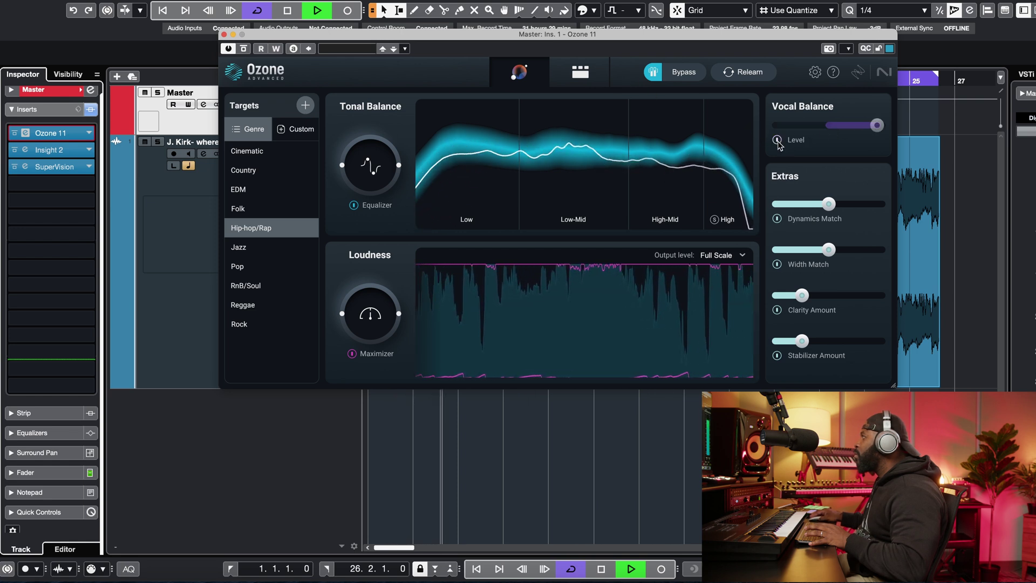
left_click(778, 141)
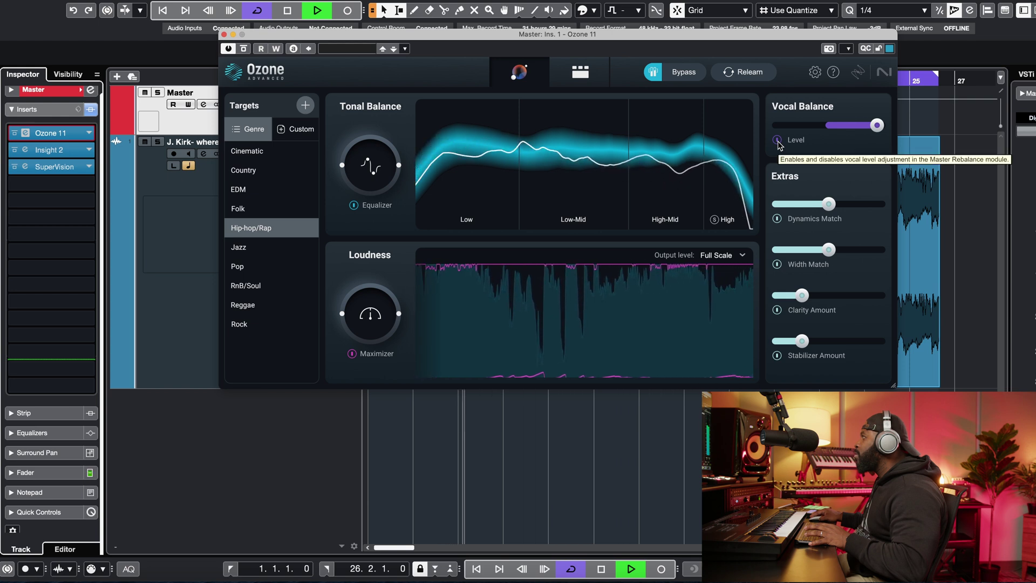
left_click(778, 141)
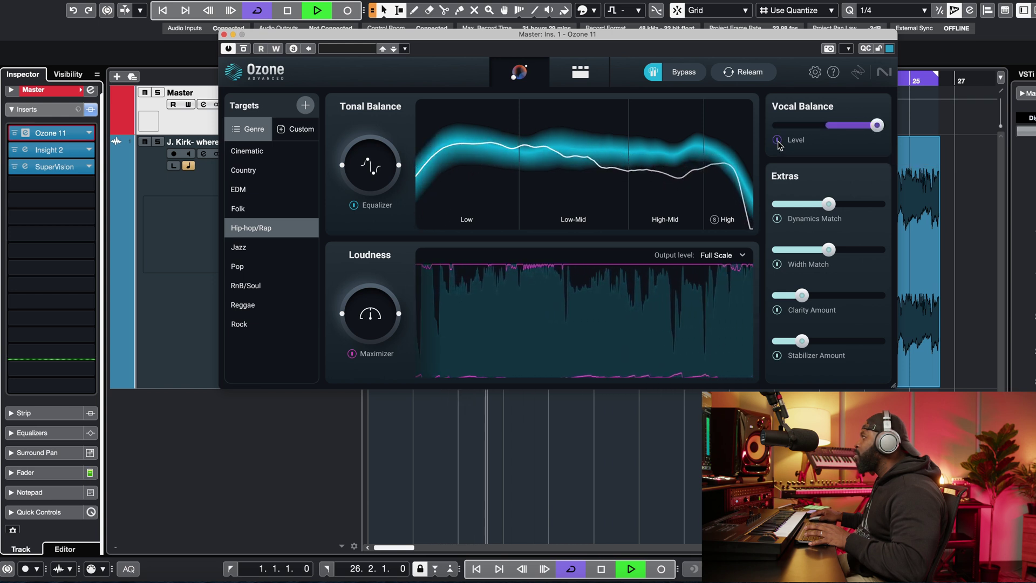
left_click(778, 141)
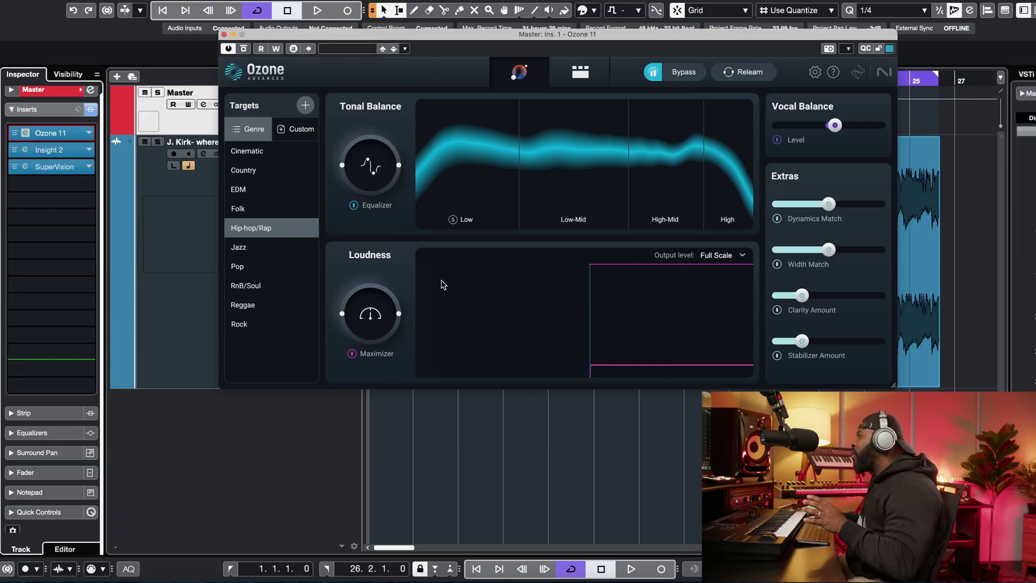
Place the Maximizer after Master Rebalance at the end of the chain and raise the assistant's Loudness to a Maximizer gain of +5.8 dB
left_click(581, 72)
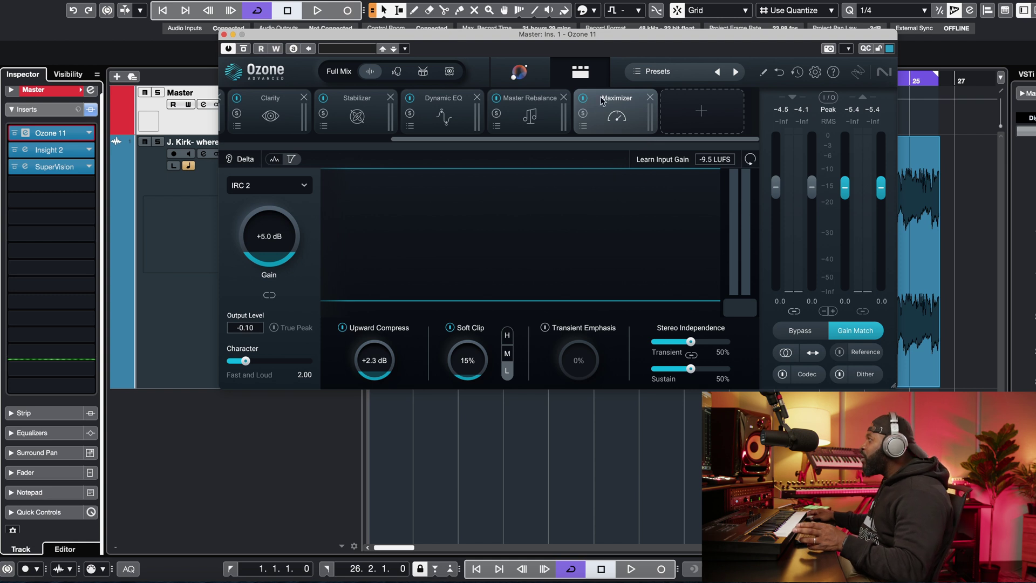
left_click(521, 77)
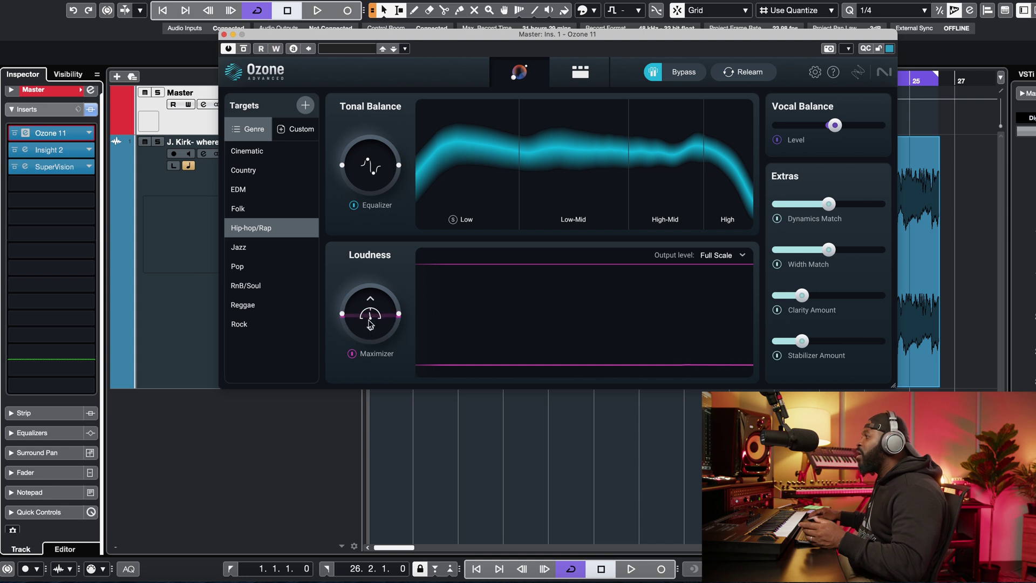
left_click(376, 304)
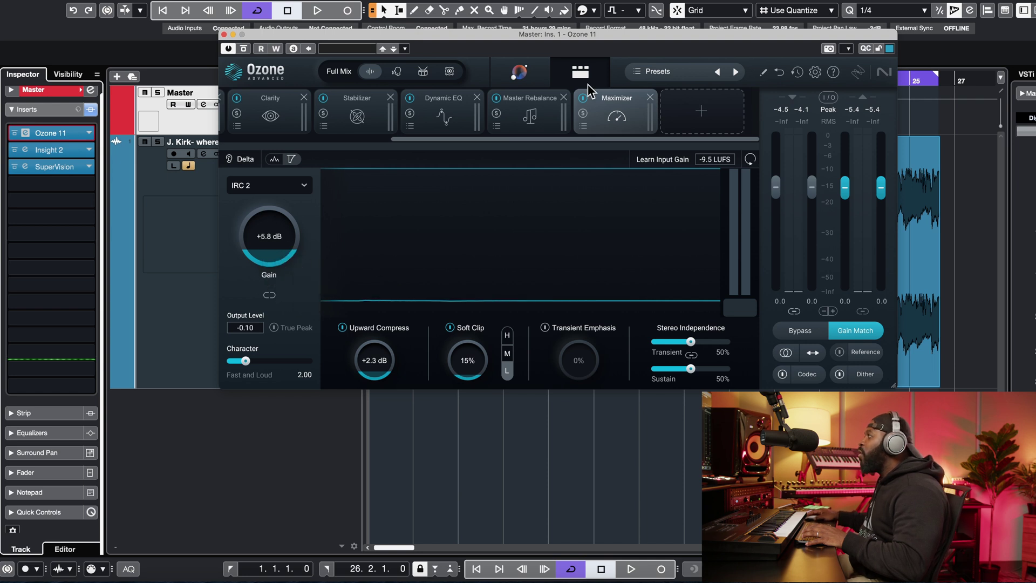
left_click(531, 76)
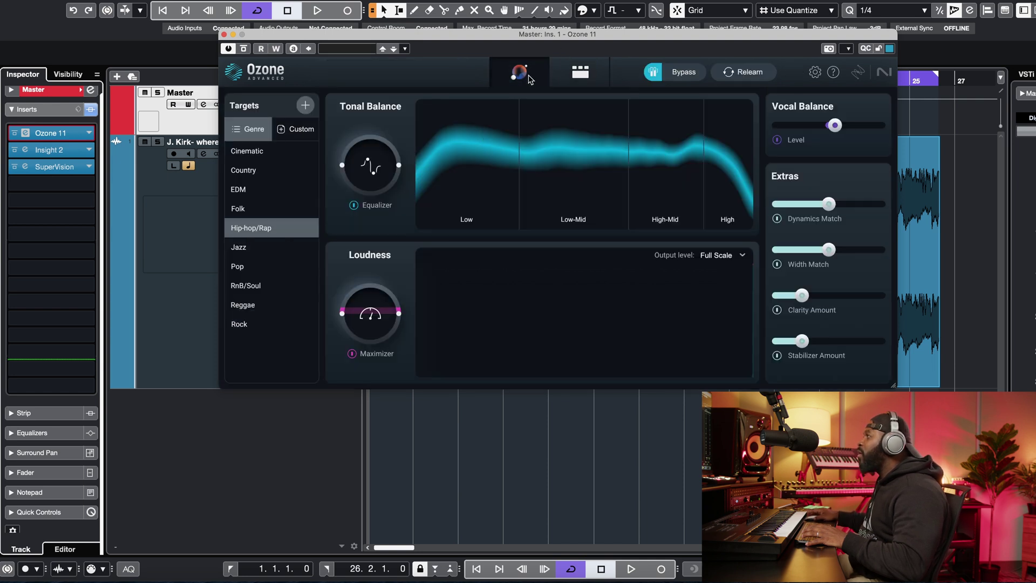
Turn off Gain Match and adjust the assistant's Loudness by ear during playback, stopping playback when done
left_click(580, 71)
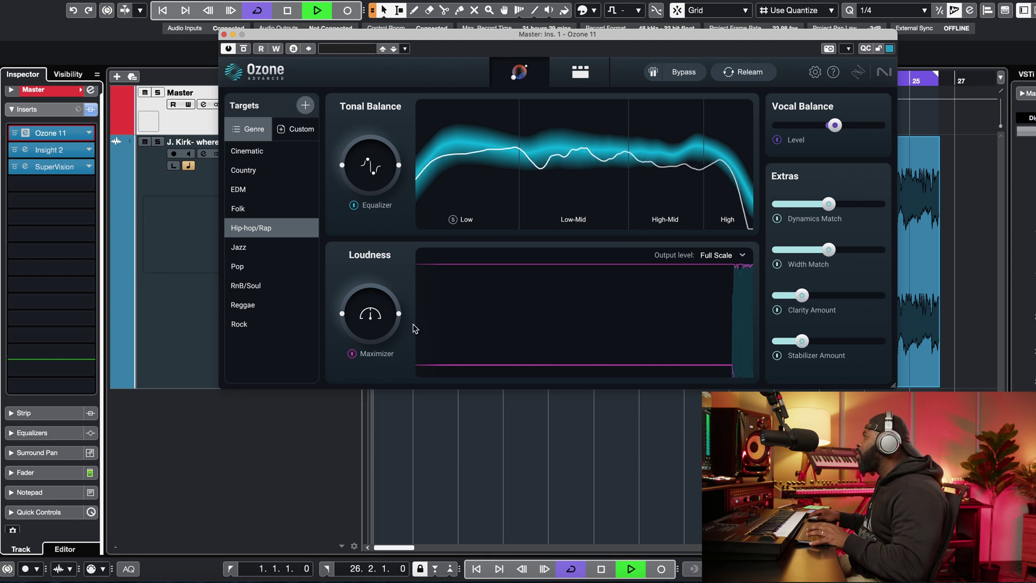
left_click(376, 325)
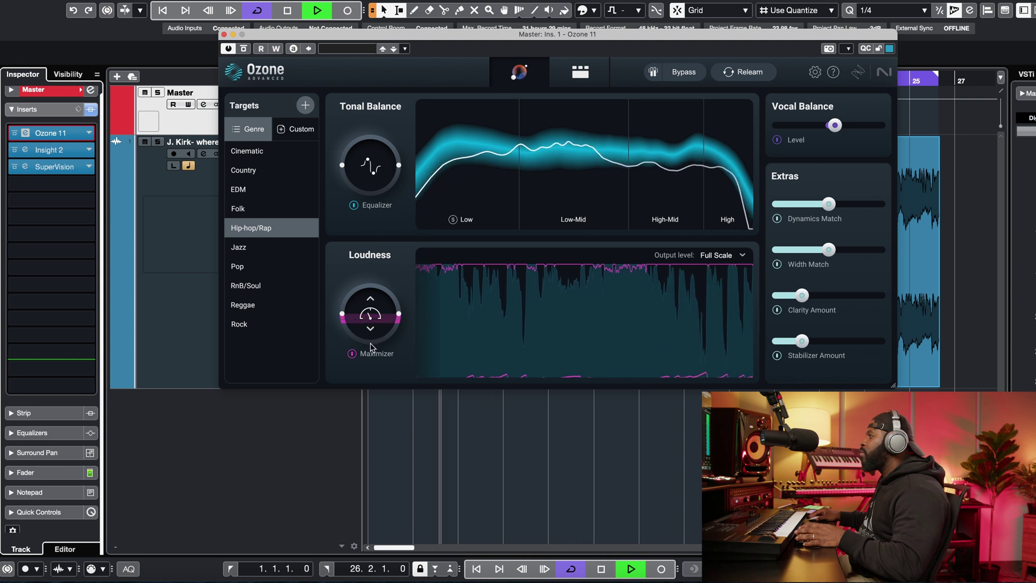
left_click_drag(370, 344, 374, 319)
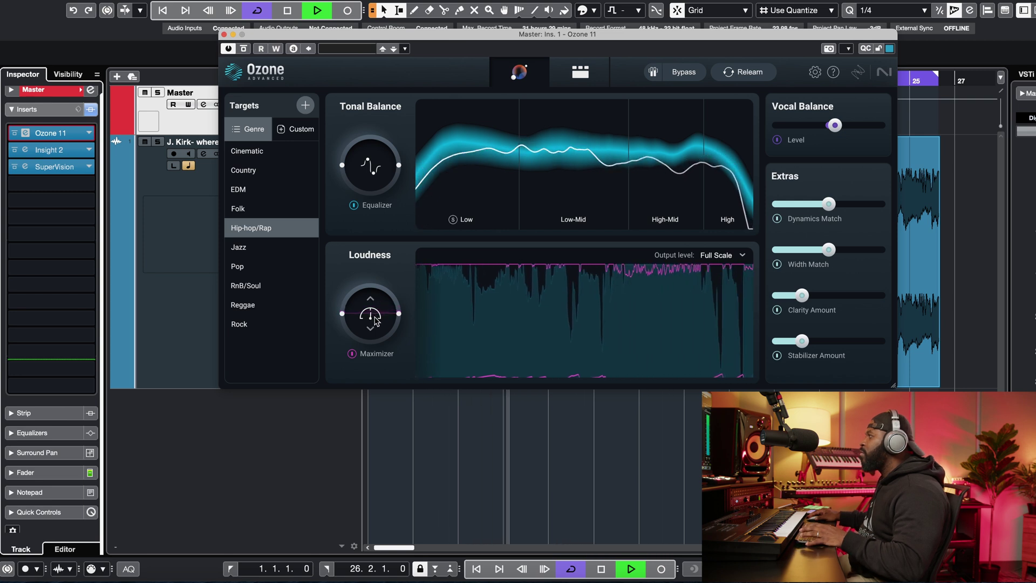
key("space")
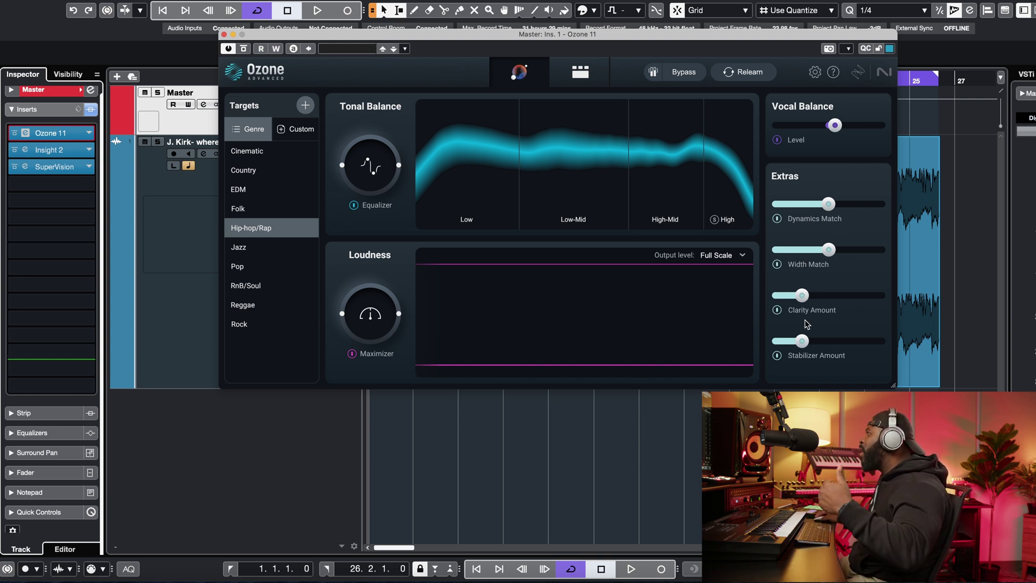
Examine how the assistant's Dynamics Match setting corresponds to the Impact module's amount and band settings
left_click(580, 71)
left_click(519, 71)
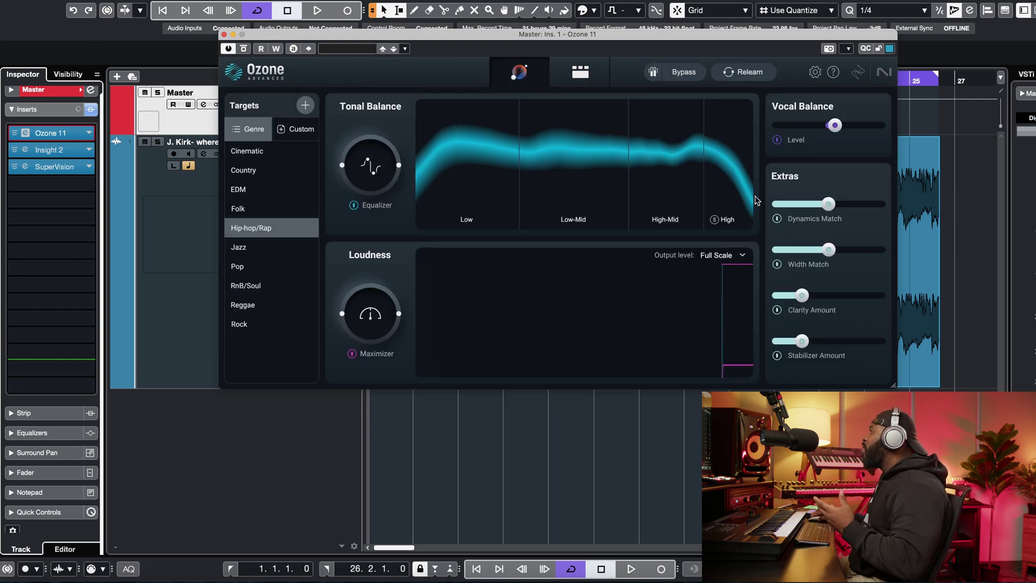
left_click(579, 74)
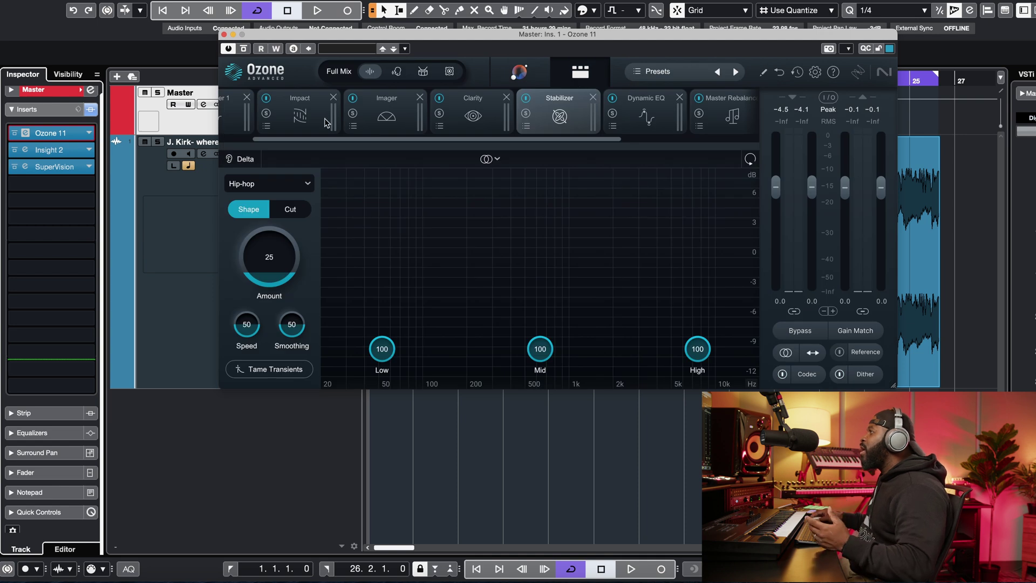
left_click(306, 118)
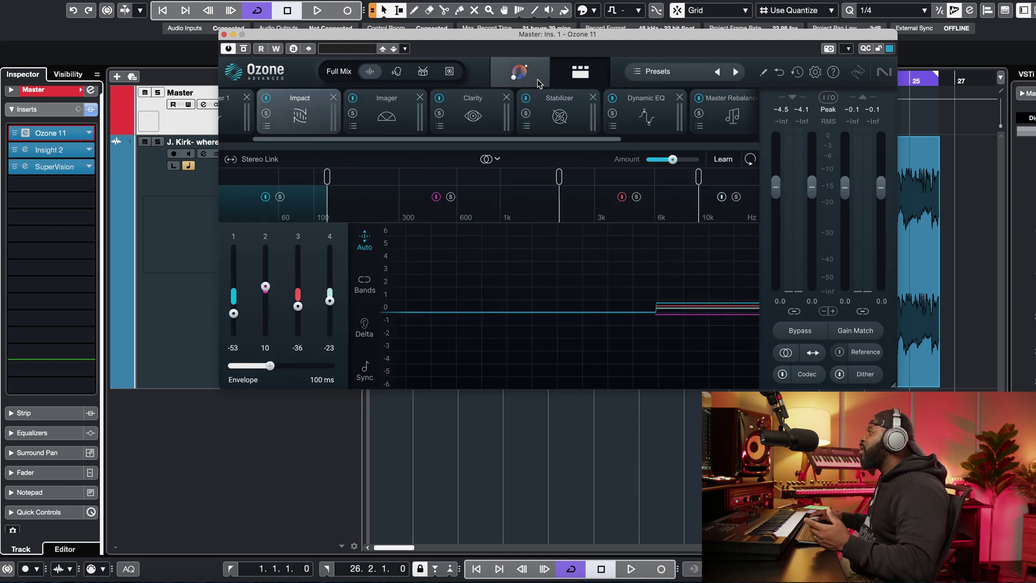
left_click(520, 72)
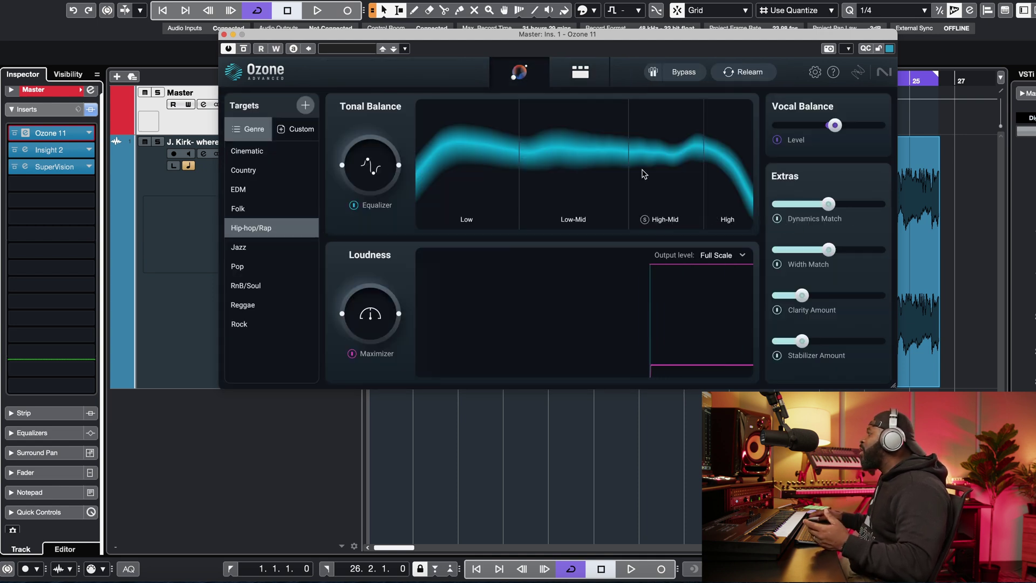
left_click(580, 71)
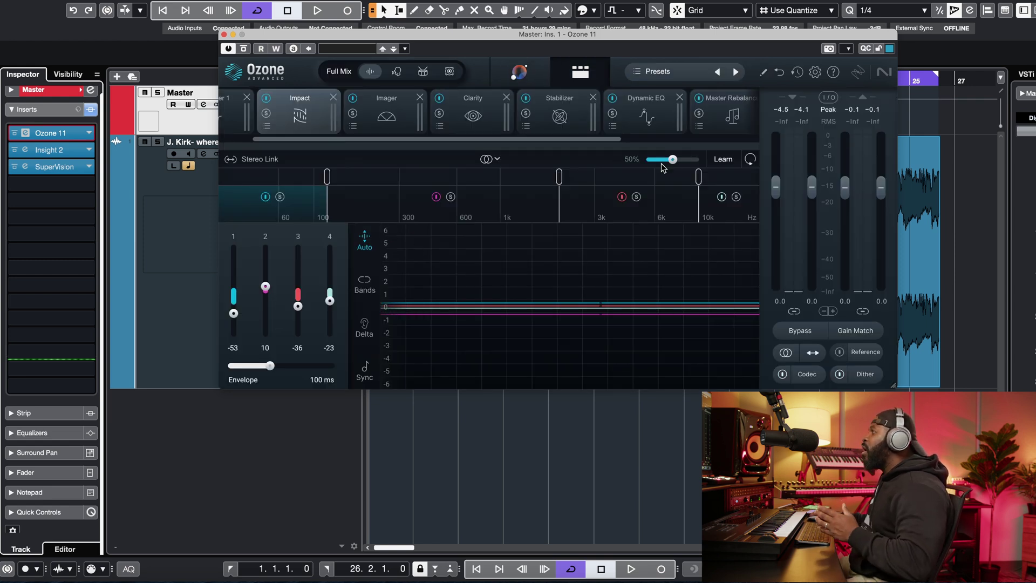
left_click(519, 72)
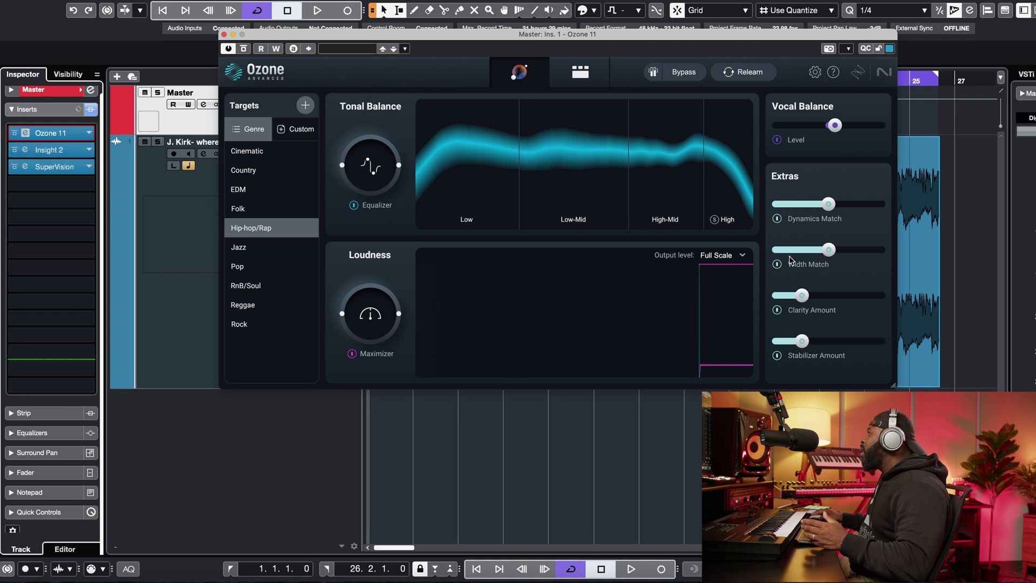
Compare the assistant's Width Match setting with the amount and band widths in the Imager module
left_click(583, 75)
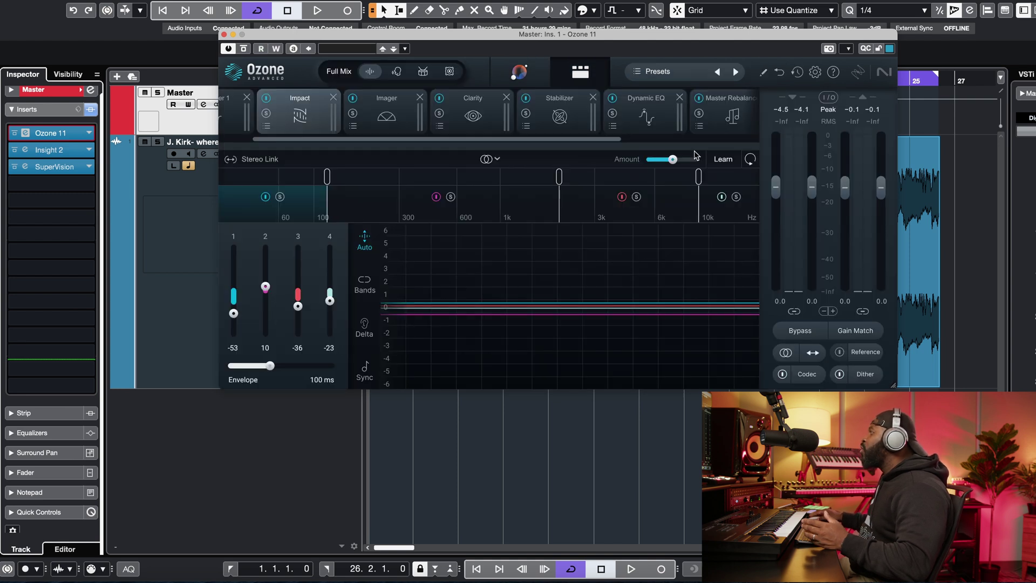
scroll(563, 140, "left", 3)
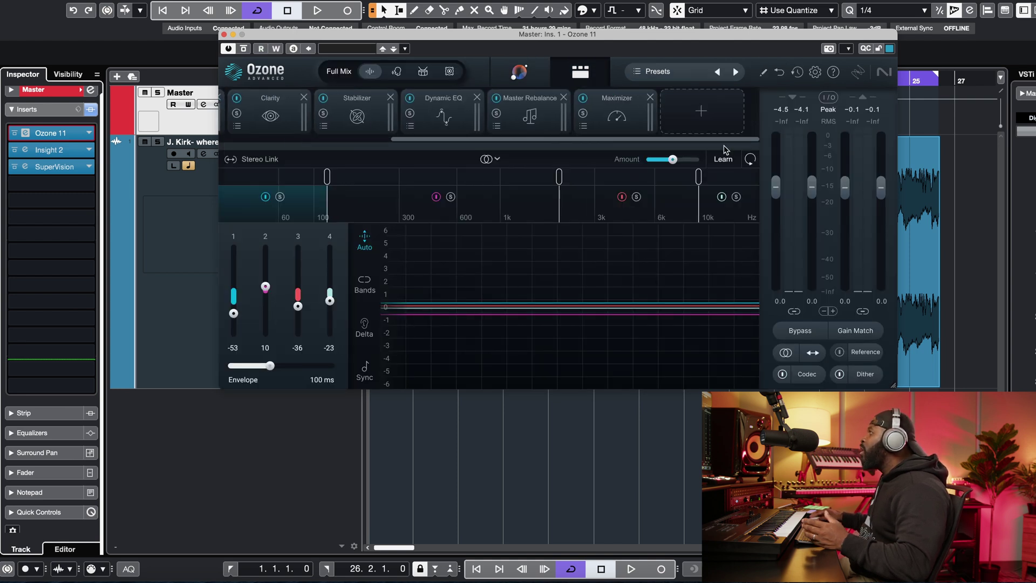
left_click(437, 122)
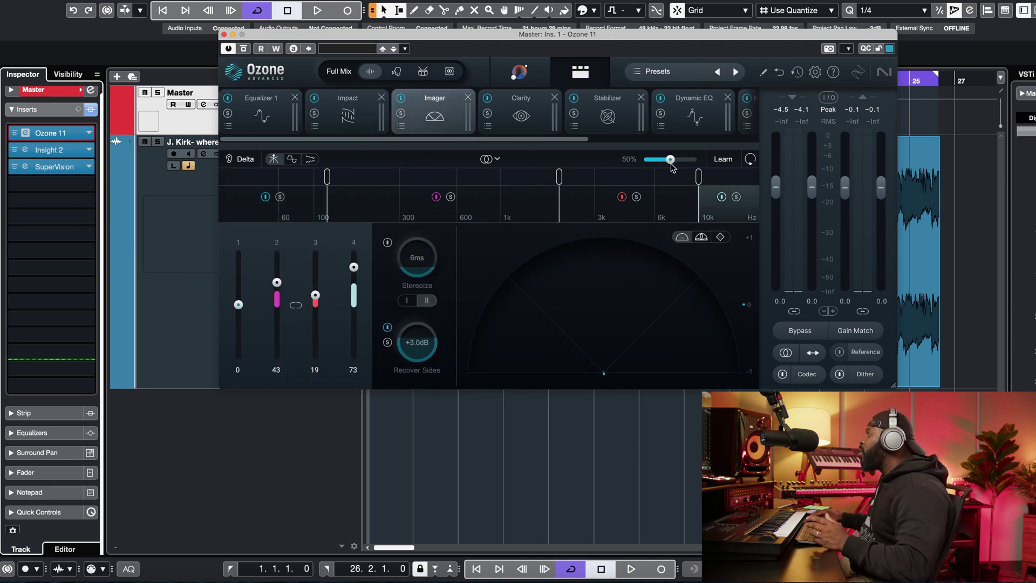
left_click(519, 72)
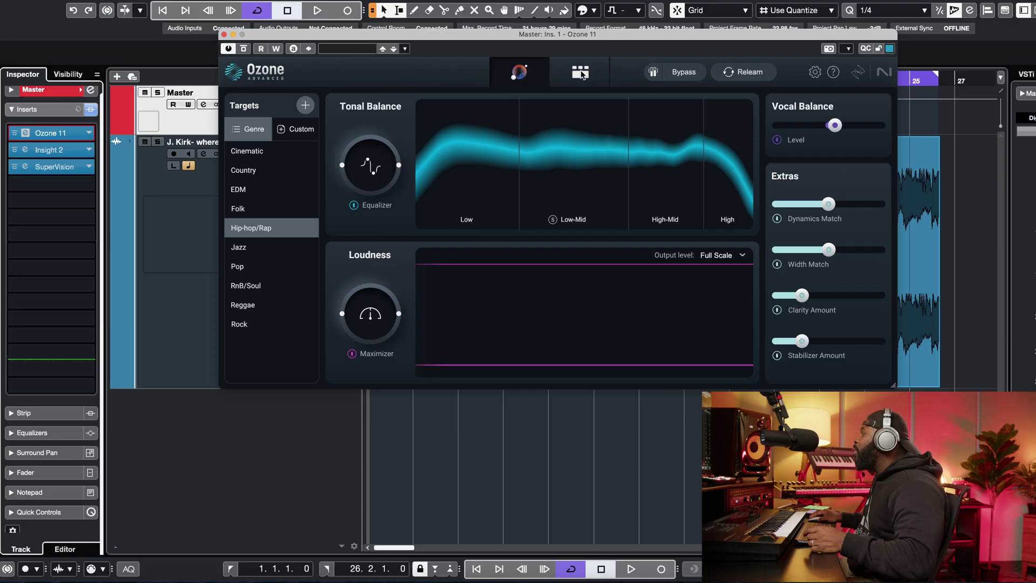
Compare the assistant's Clarity Amount setting with the amount in the Clarity module
left_click(581, 73)
left_click(522, 118)
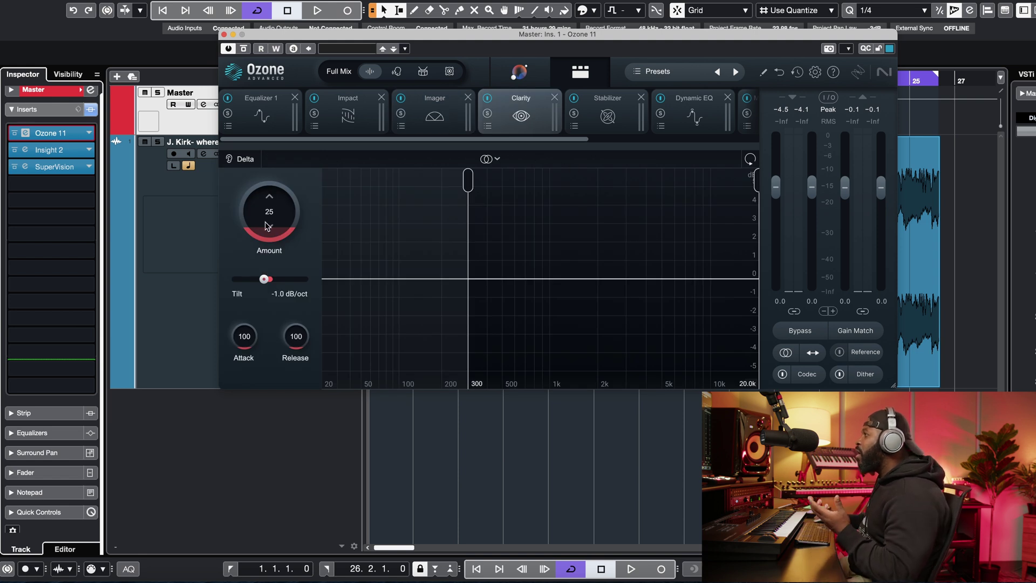
left_click(519, 72)
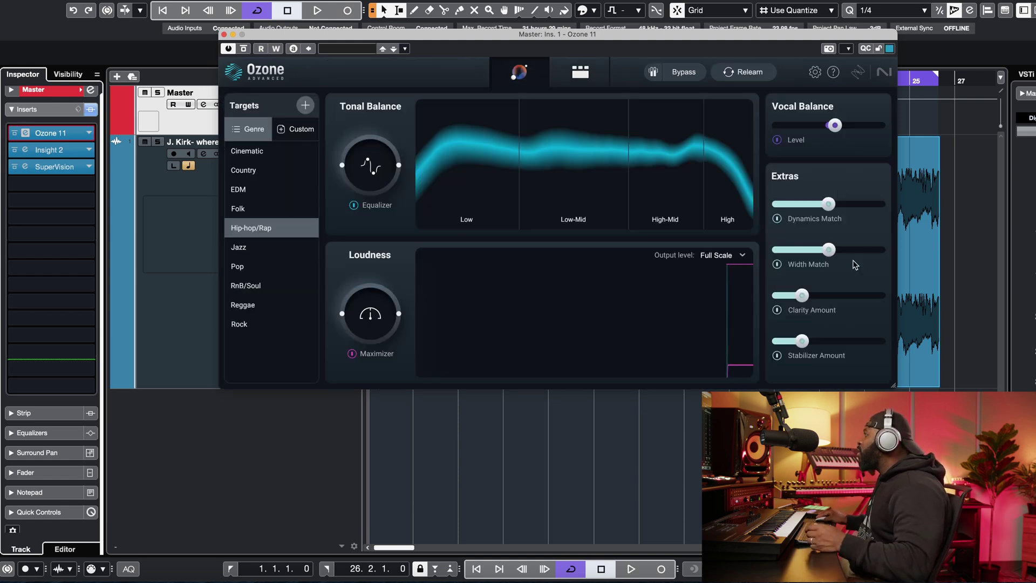
left_click(581, 72)
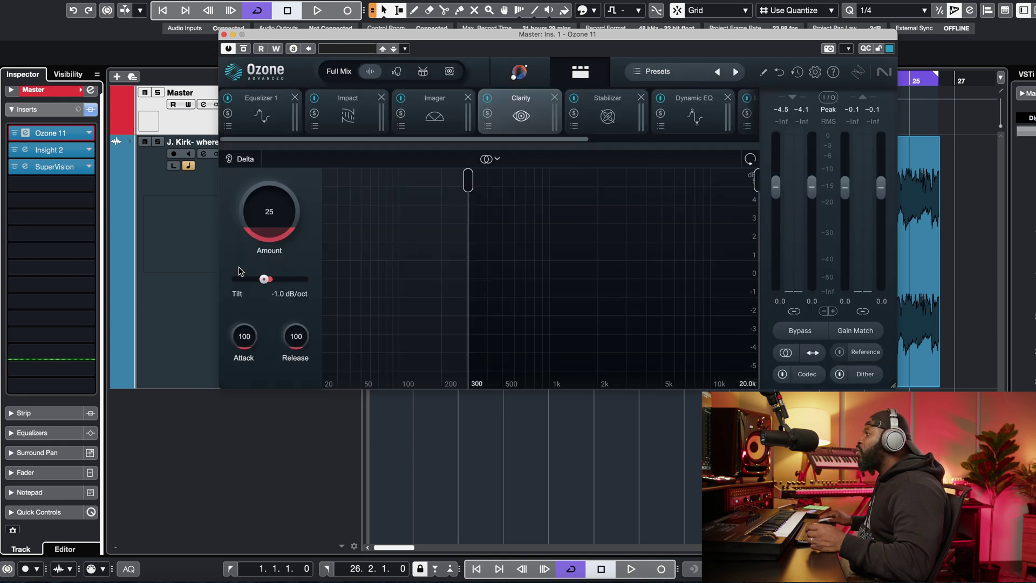
left_click(519, 73)
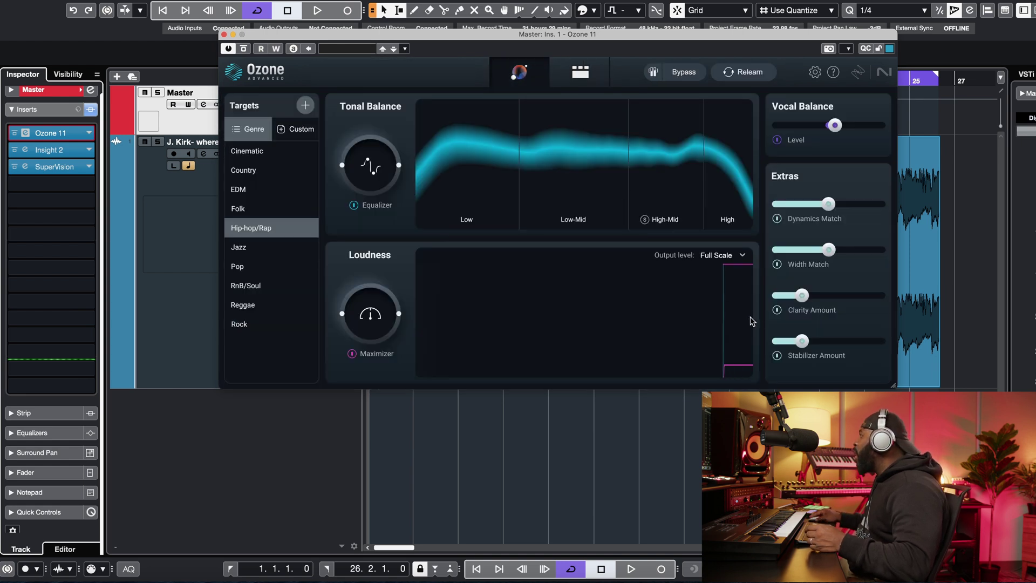
Review the assistant's settings against the full module chain, going back to Equalizer 1 at its start
left_click(597, 81)
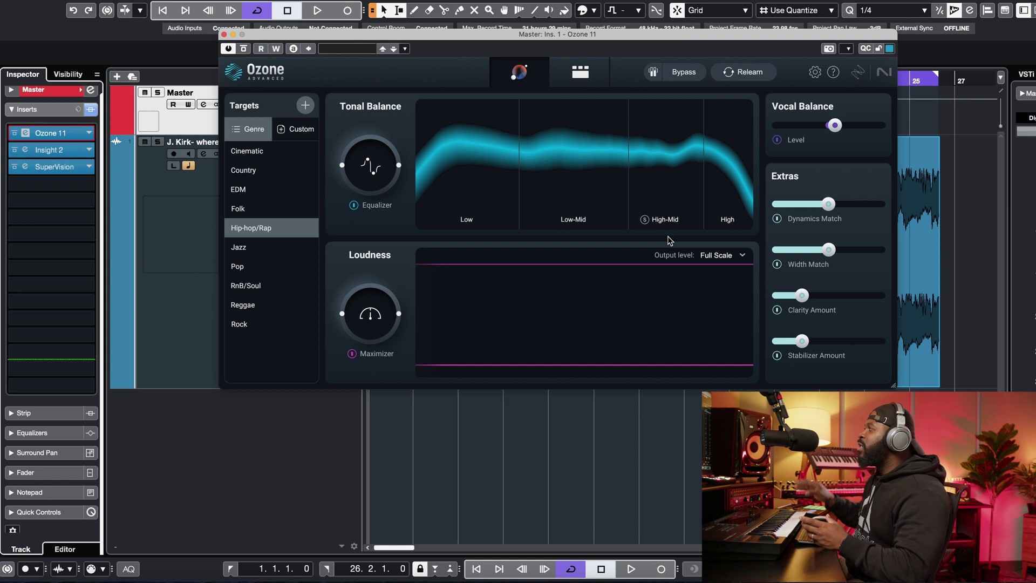
left_click(575, 76)
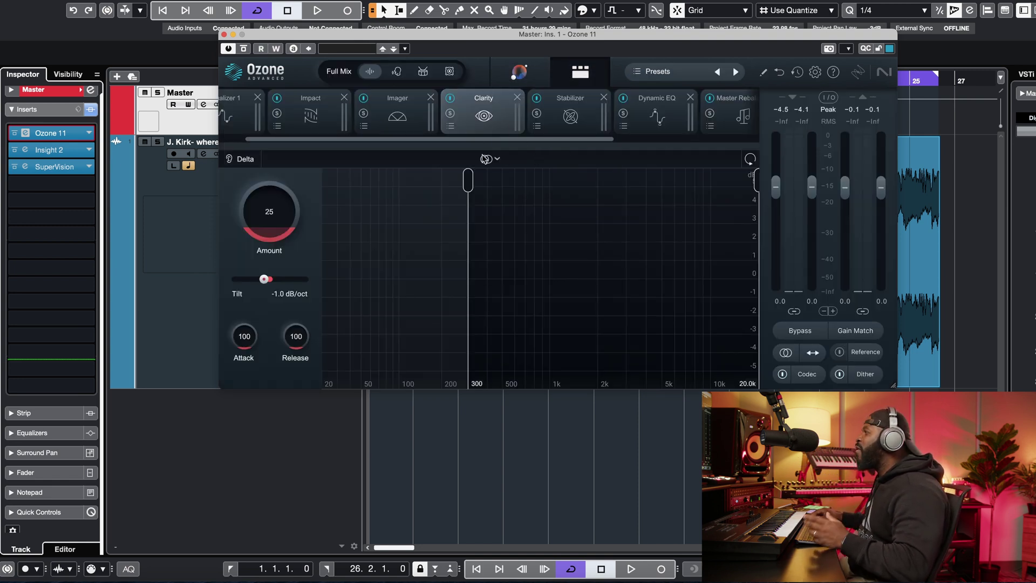
left_click(518, 74)
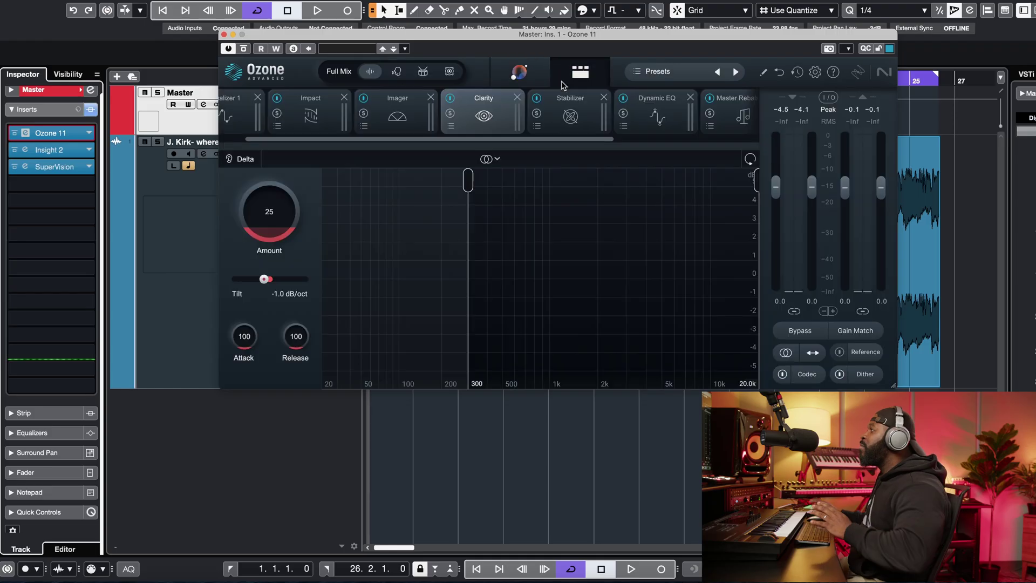
left_click_drag(304, 139, 279, 140)
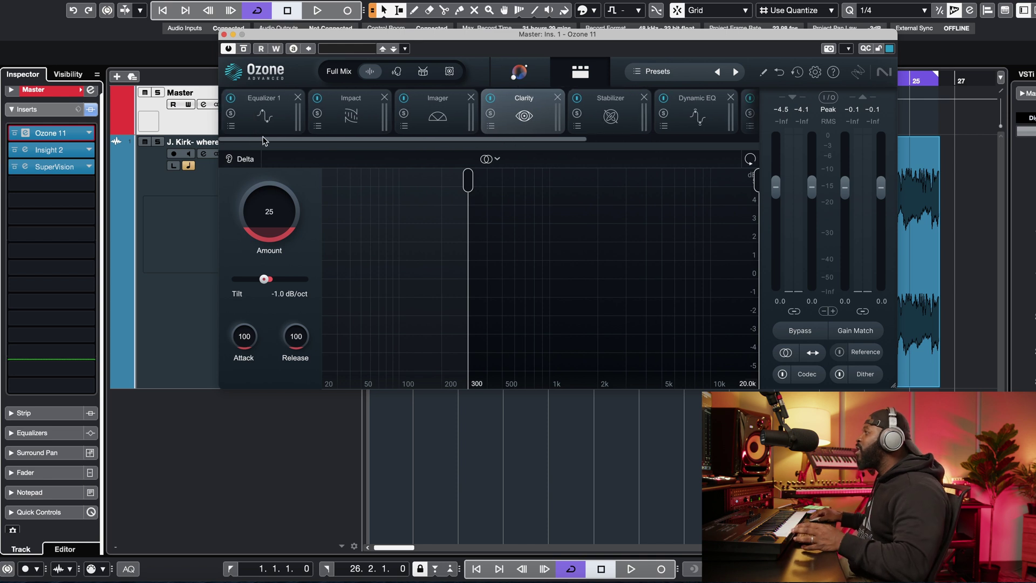
Show the Equalizer 1 module and bypass all of Ozone's processing on the master
left_click(521, 72)
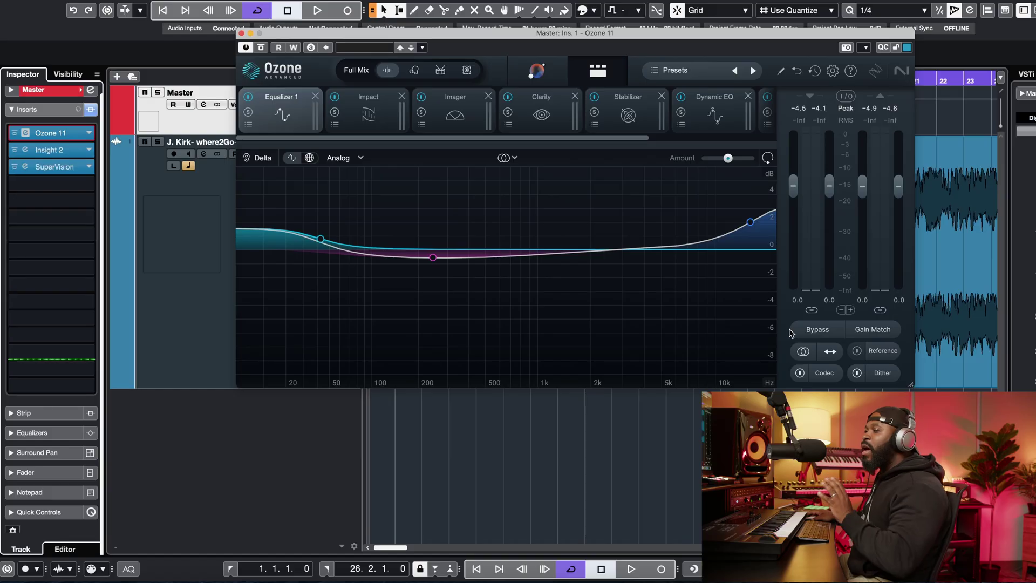
left_click(817, 330)
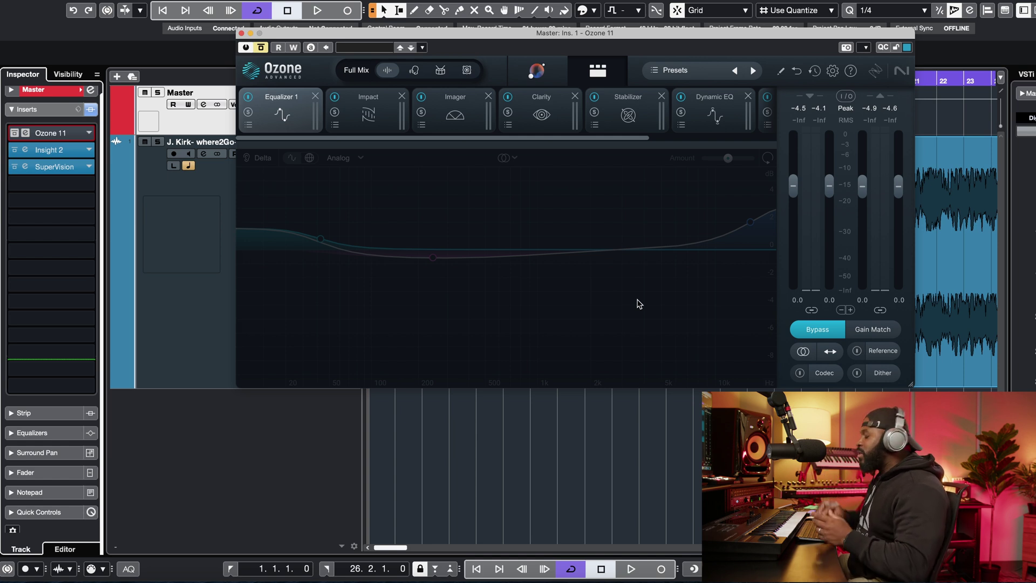
Play back the track with all of Ozone's processing bypassed
key("space")
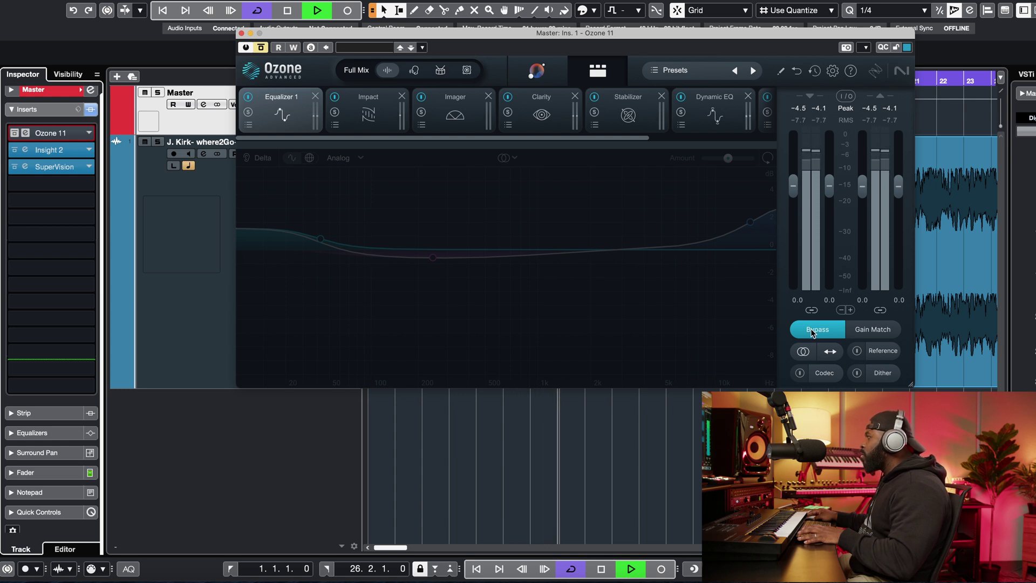
key("space")
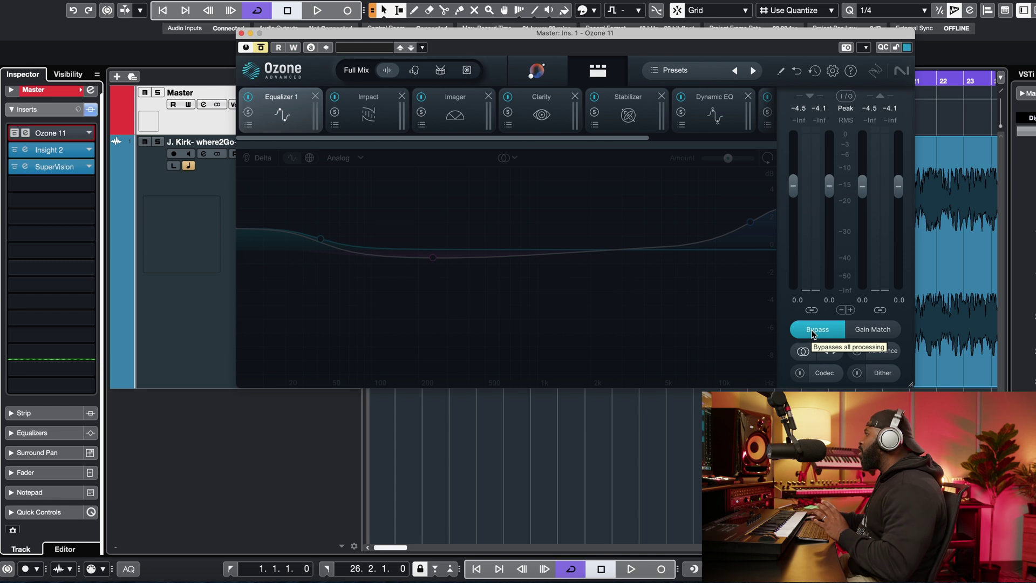
Show the Clarity module and compare the gain-matched processed master with the bypassed sound, leaving processing active
left_click(545, 126)
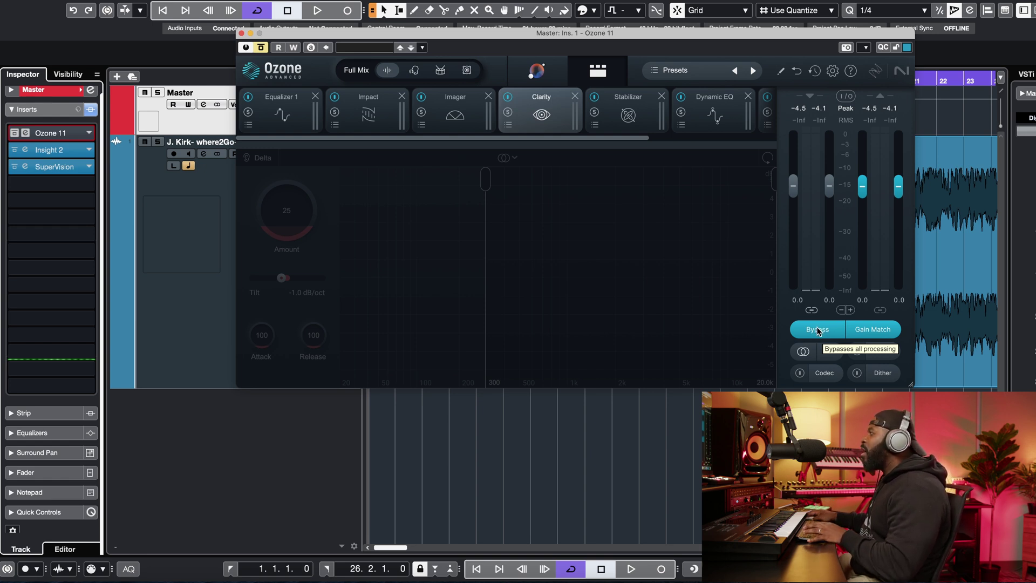
left_click(818, 330)
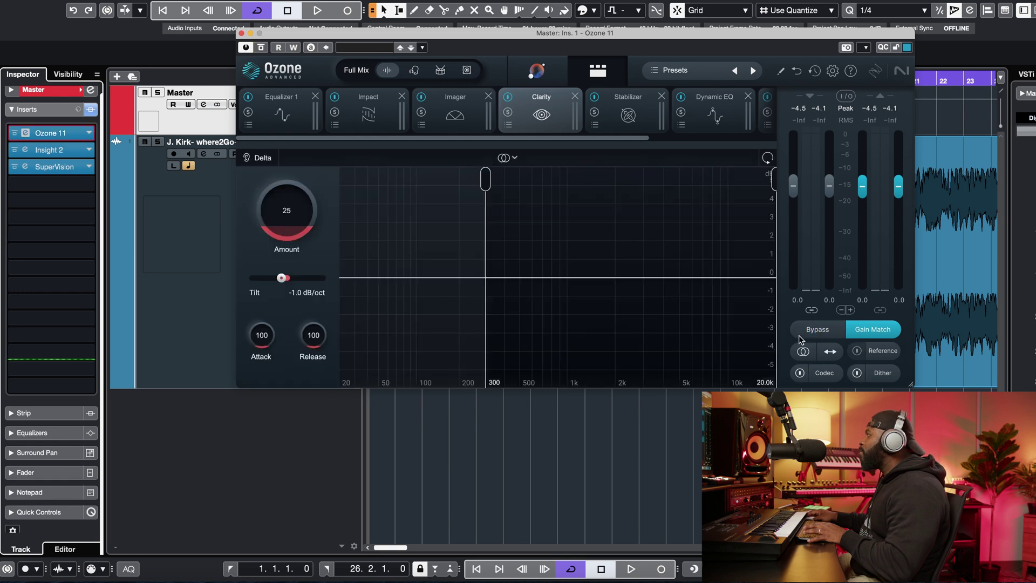
key("space")
left_click(812, 333)
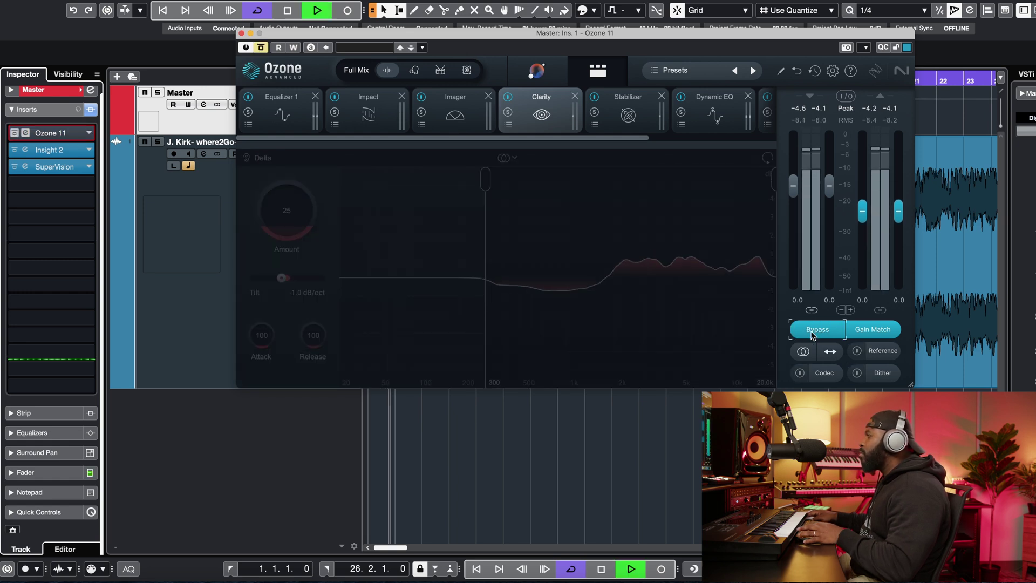
left_click(813, 334)
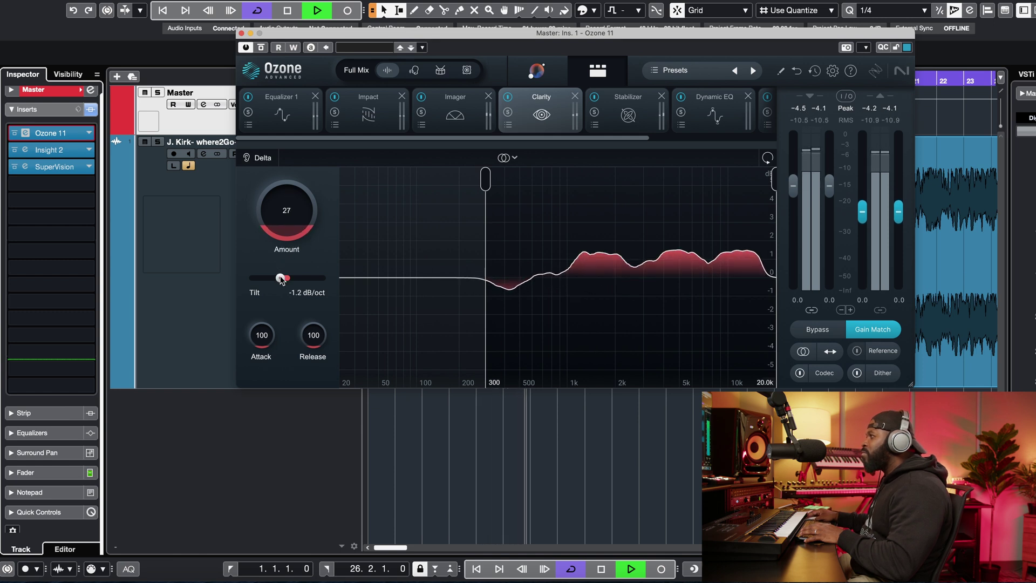
Set Clarity's tilt to 5.0 dB/oct and amount to 52% during playback, and compare the result with the bypassed sound
left_click_drag(280, 279, 291, 280)
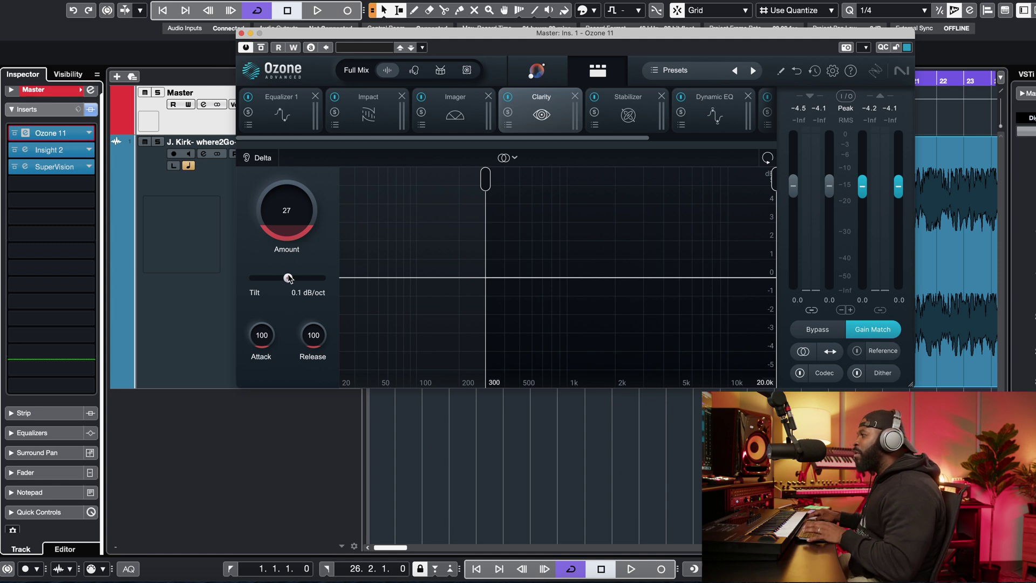
key("space")
left_click_drag(288, 278, 296, 278)
scroll(297, 236, "up", 1)
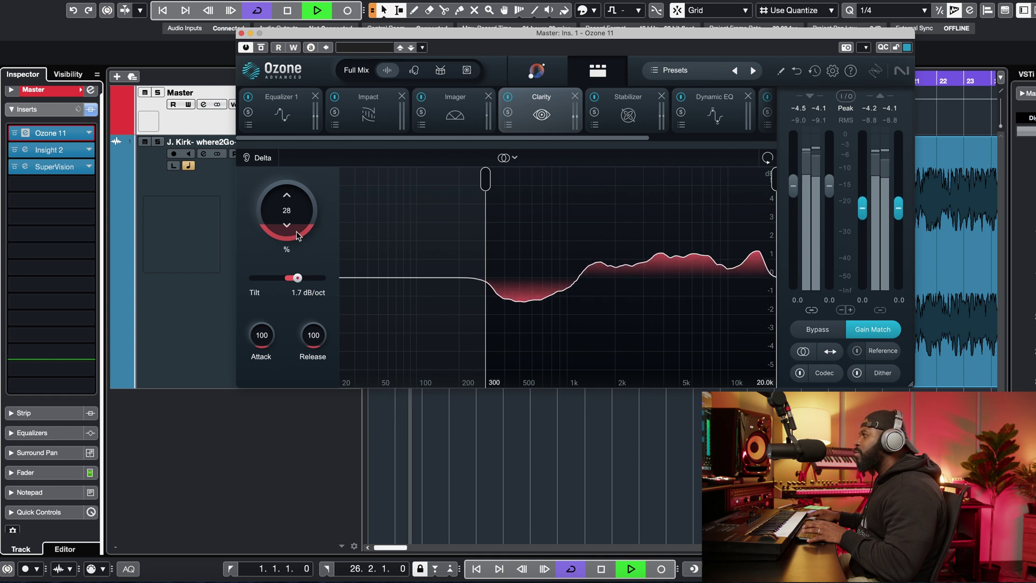
left_click_drag(297, 277, 318, 277)
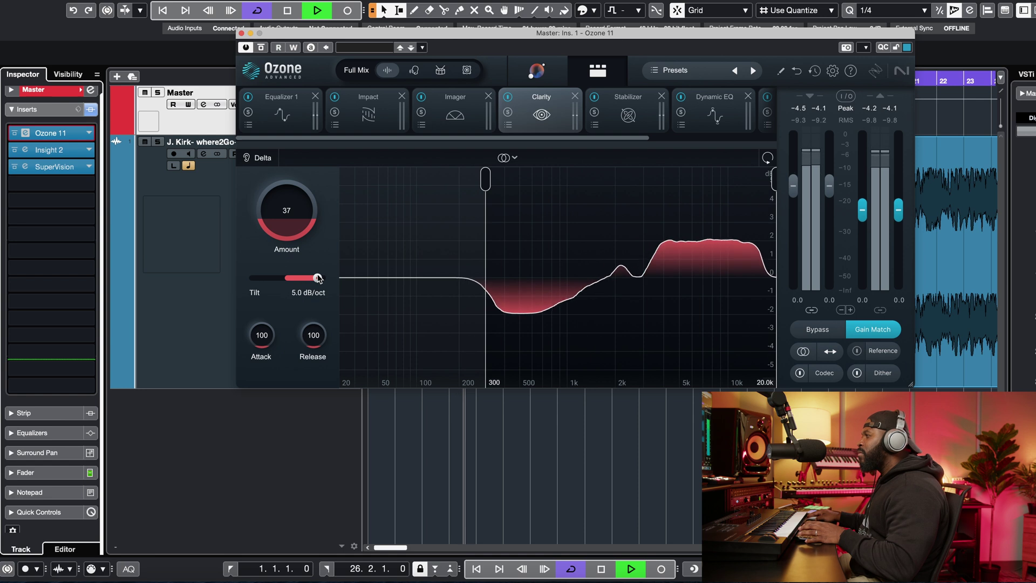
left_click_drag(290, 224, 287, 204)
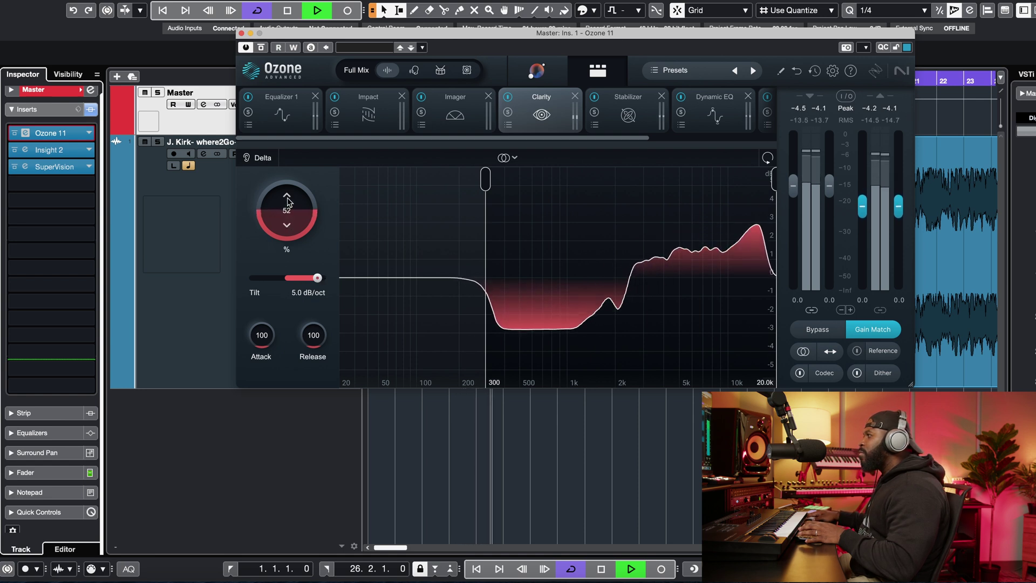
left_click(824, 329)
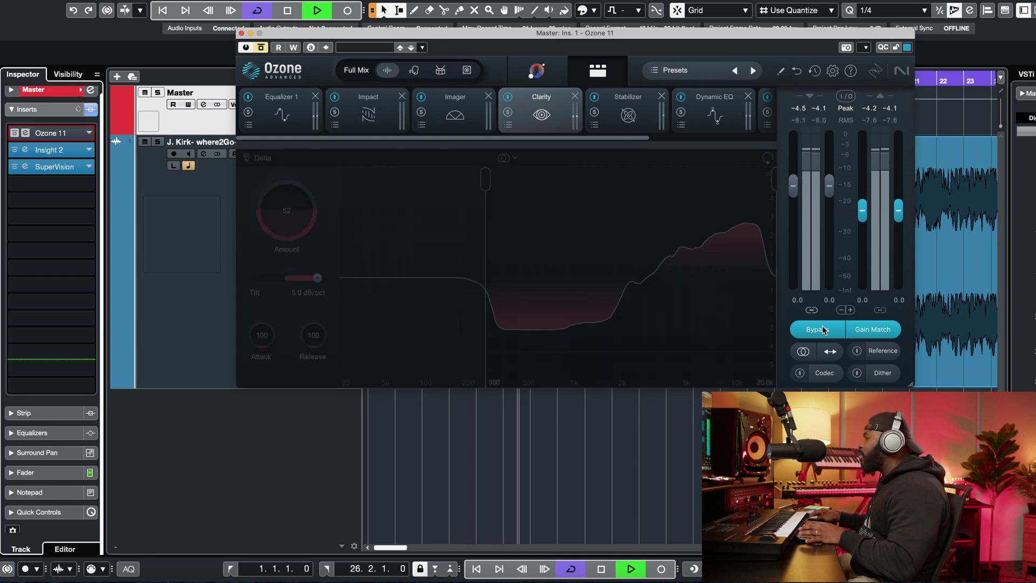
left_click(824, 330)
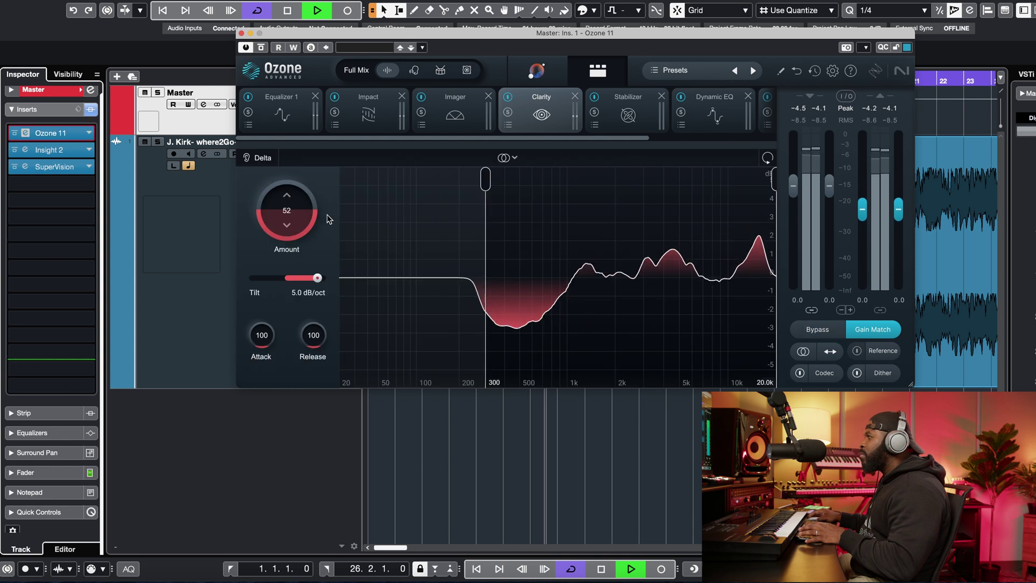
Raise Clarity's amount to 72% and compare the processed master with the bypassed sound
left_click_drag(280, 213, 289, 195)
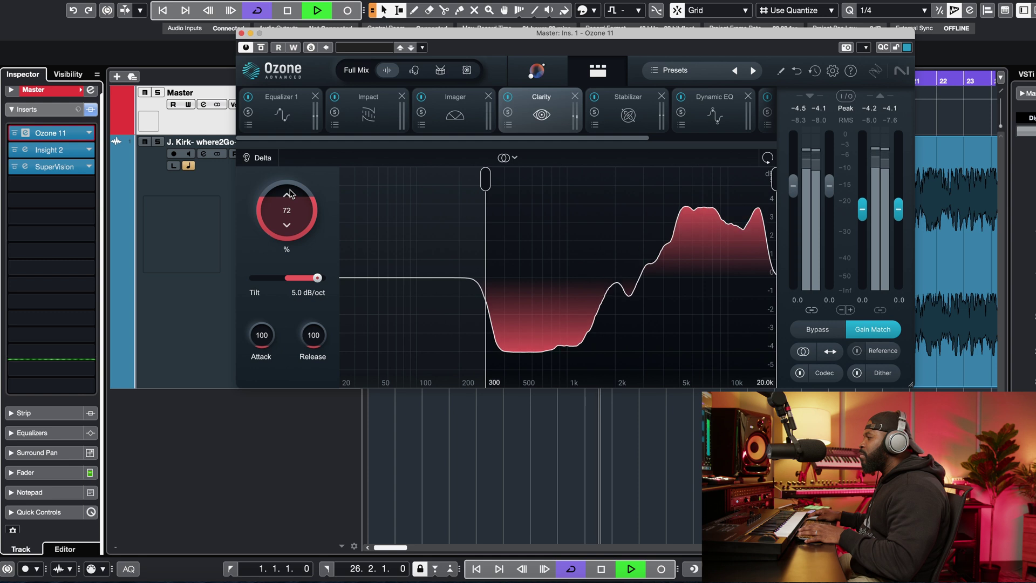
left_click(816, 330)
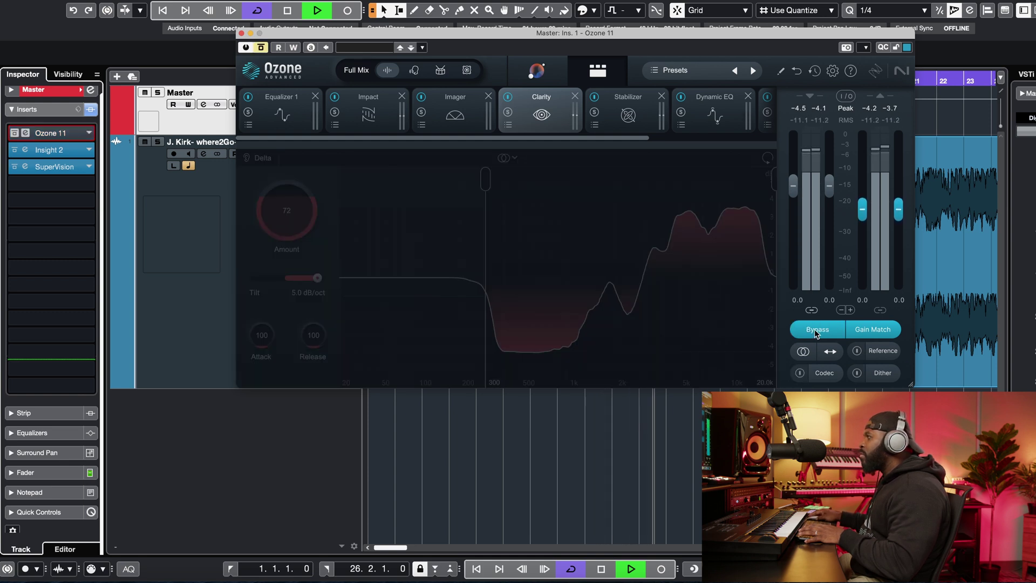
left_click(815, 332)
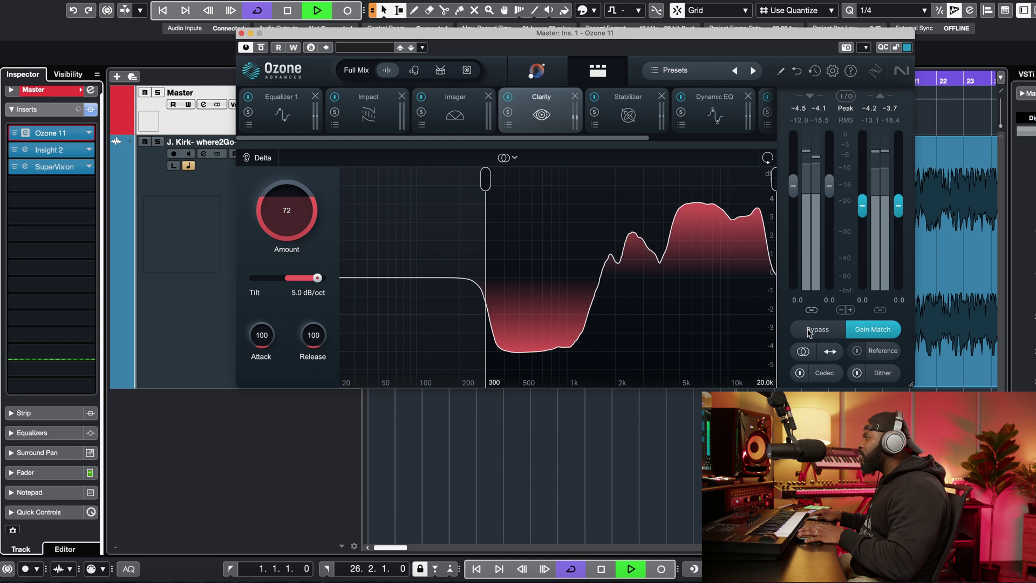
left_click(809, 333)
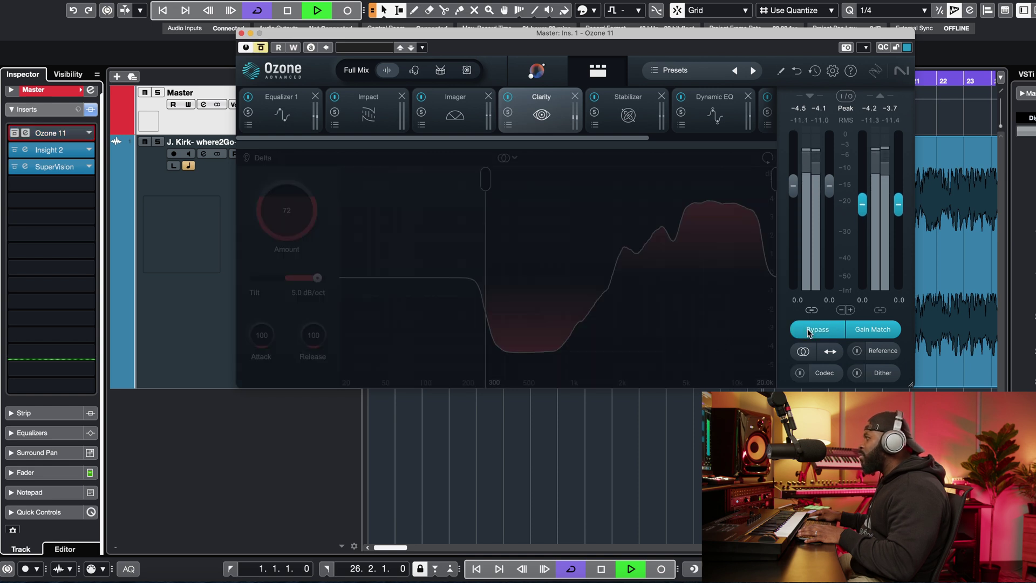
left_click(809, 333)
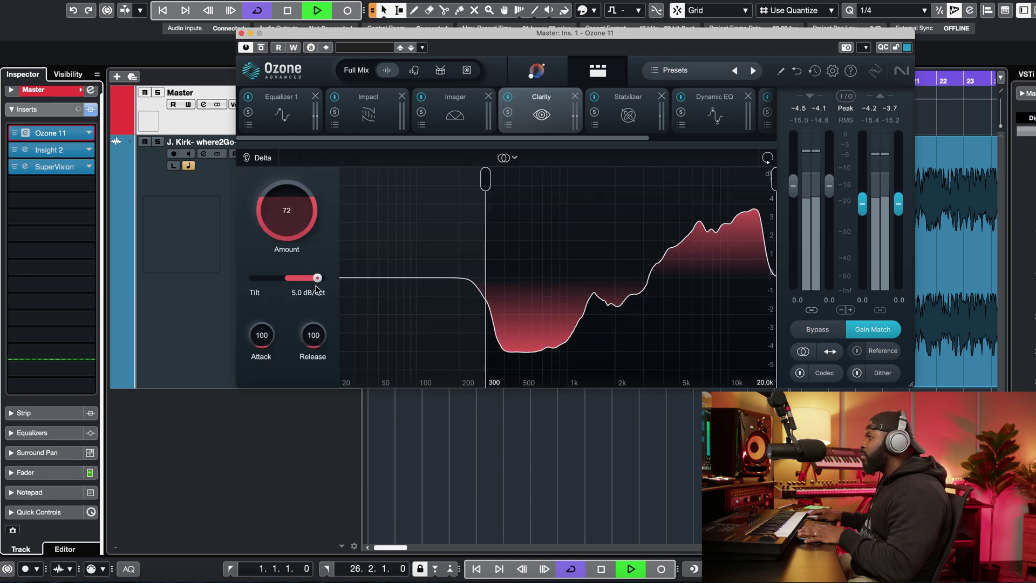
Try a negative Clarity tilt of -4.8 dB/oct with the amount at 75% while the track plays
key("space")
left_click_drag(319, 278, 300, 271)
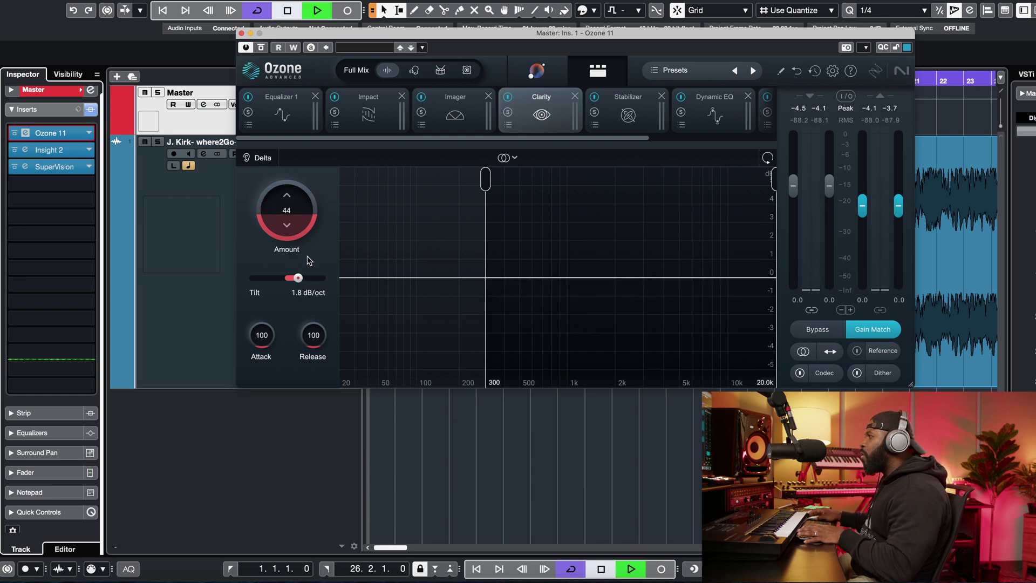
left_click(291, 227)
left_click_drag(290, 271, 259, 279)
scroll(305, 215, "up", 5)
scroll(306, 214, "up", 10)
scroll(306, 201, "up", 2)
scroll(307, 195, "up", 10)
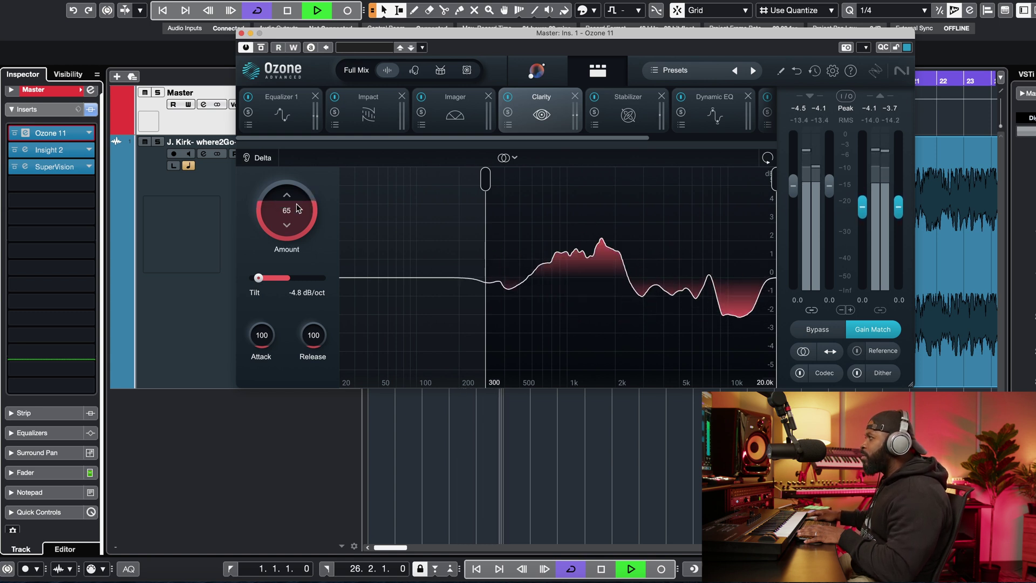
left_click(300, 195)
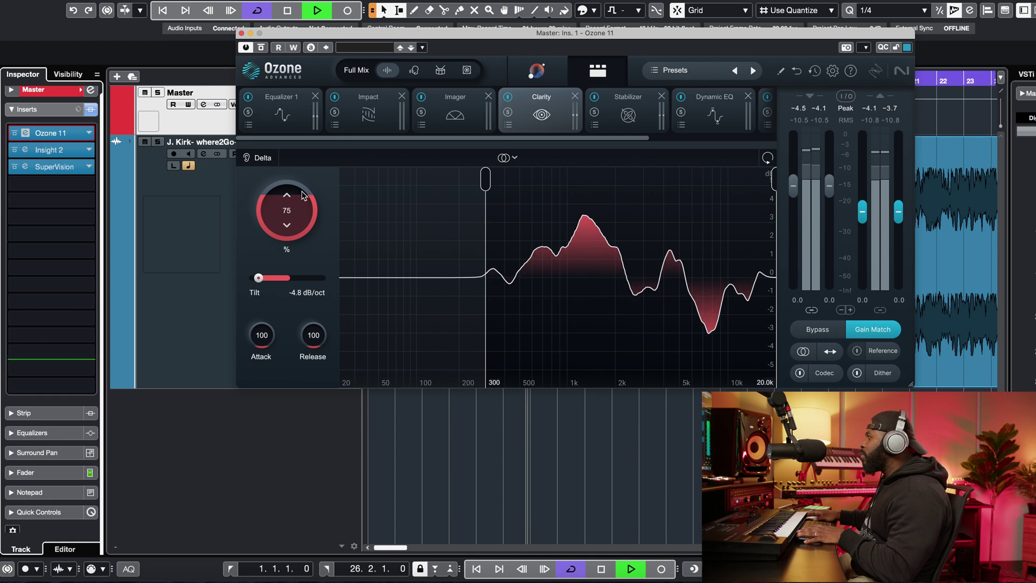
Set Clarity's tilt to 1.4 dB/oct and its amount to 51%, and stop playback
left_click_drag(259, 279, 296, 283)
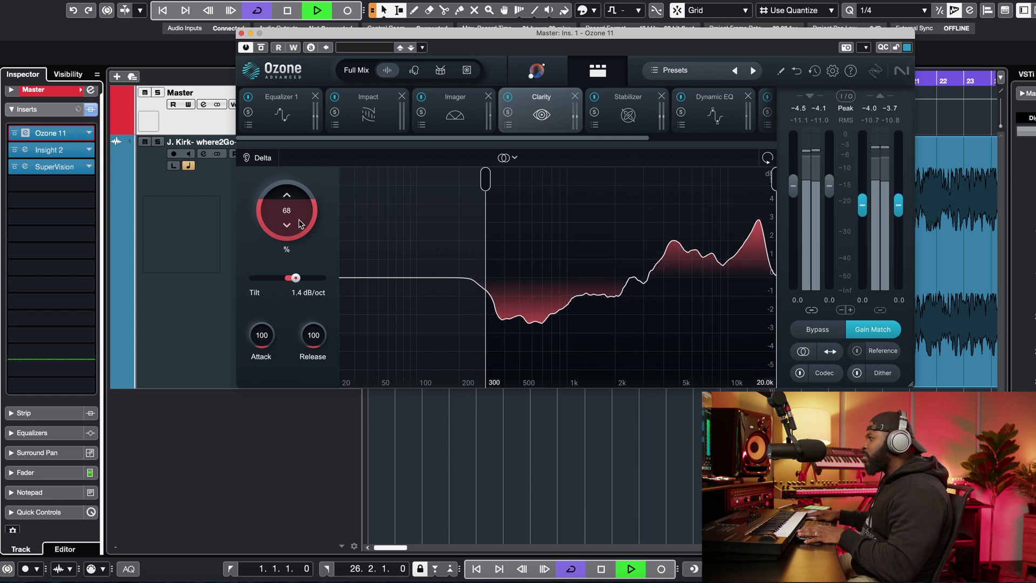
scroll(300, 227, "down", 8)
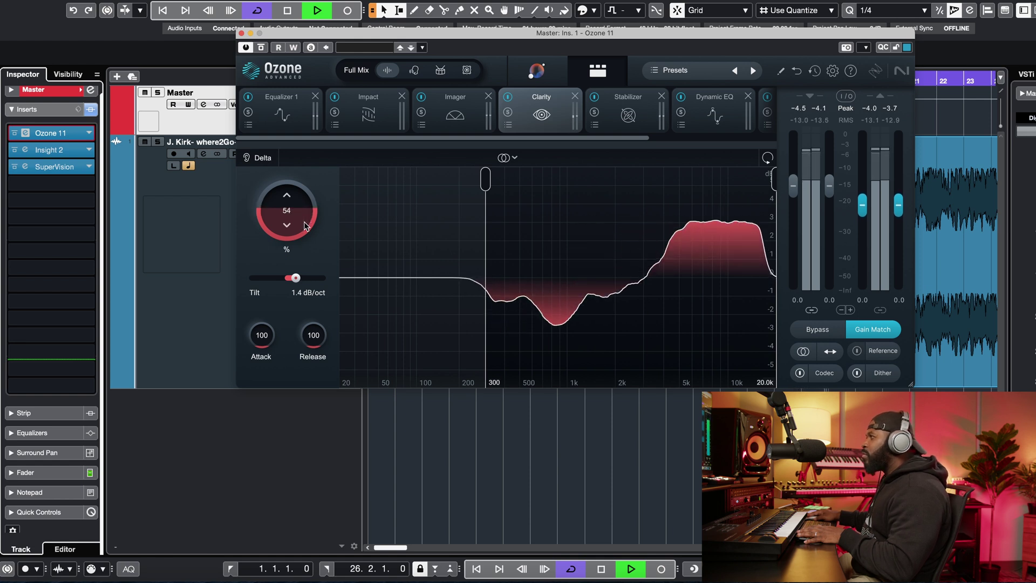
scroll(304, 227, "down", 2)
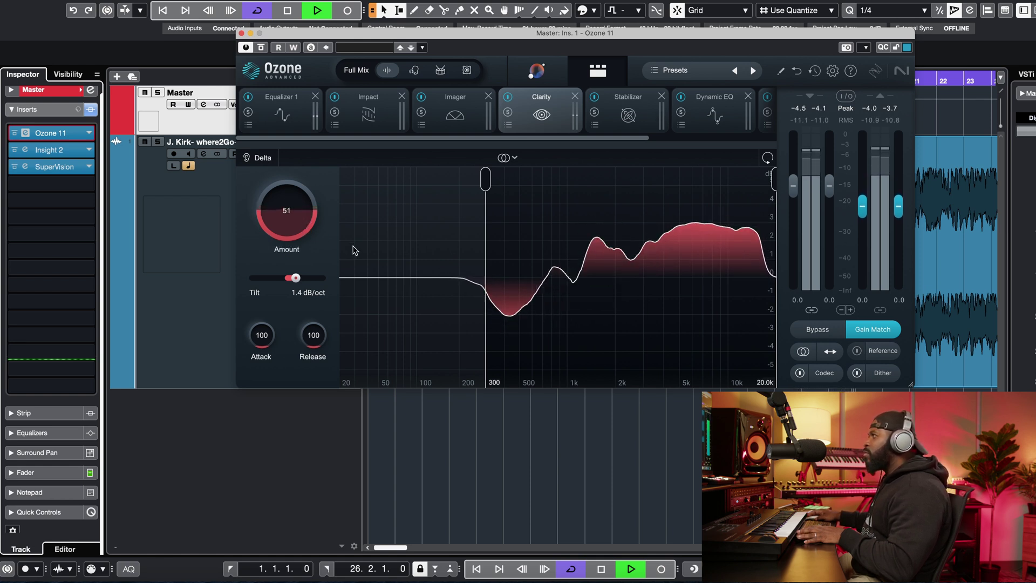
key("space")
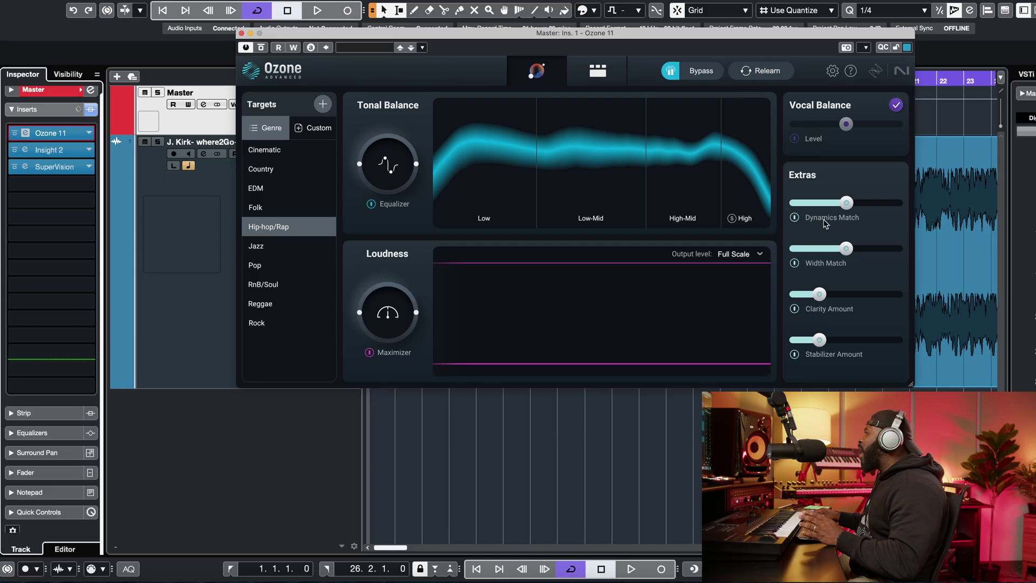
Show the Impact module and run Learn on its band crossovers while the track plays
left_click(597, 70)
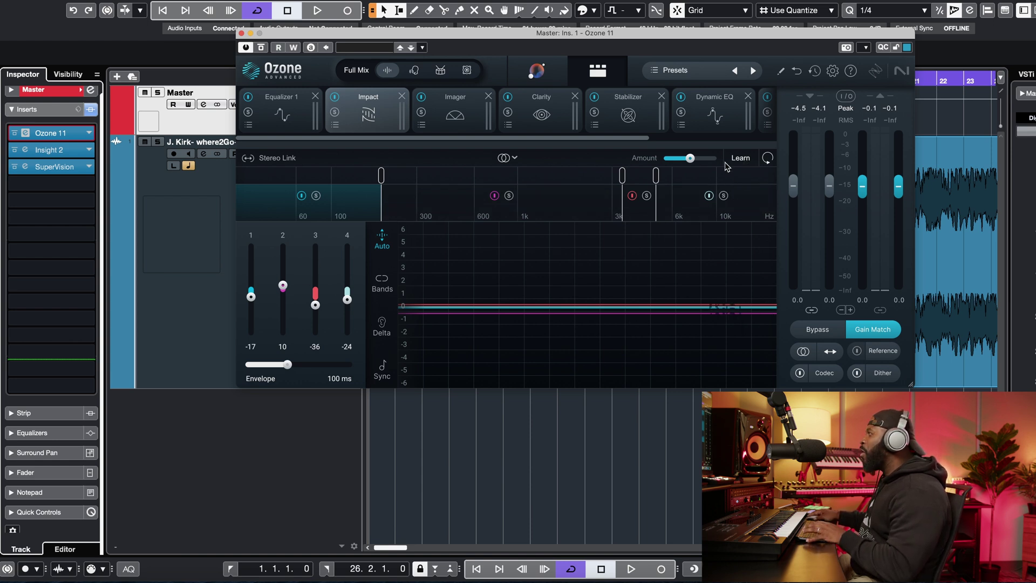
left_click(739, 158)
key("space")
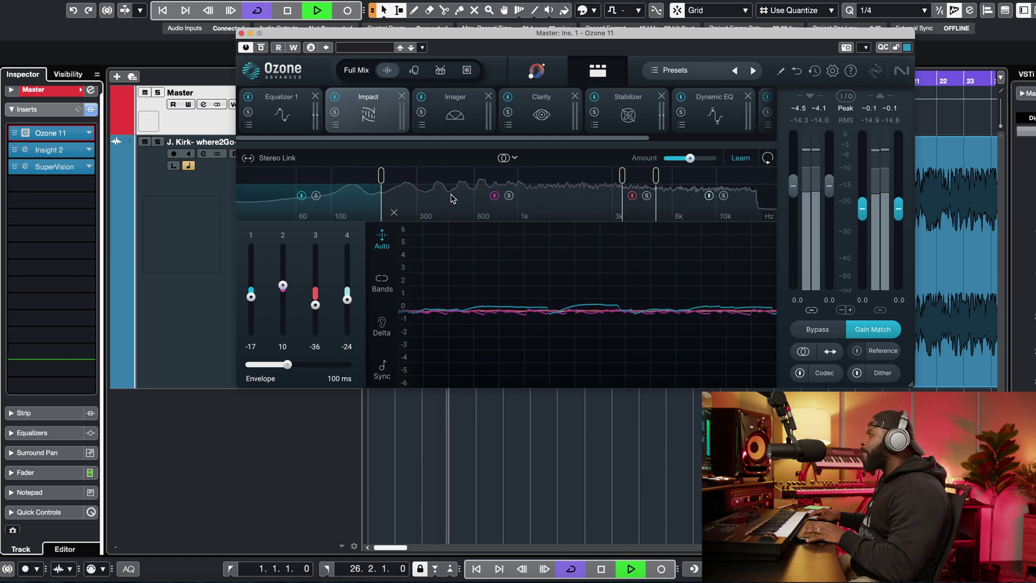
Set Impact's band 1 to -30 and band 3 to -19 during playback
left_click_drag(254, 297, 252, 302)
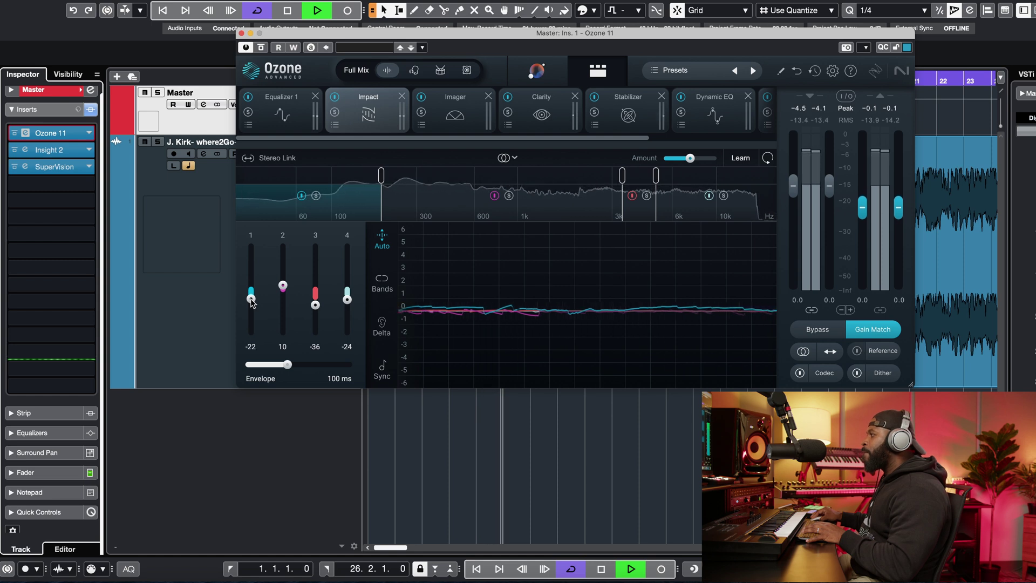
scroll(251, 300, "down", 5)
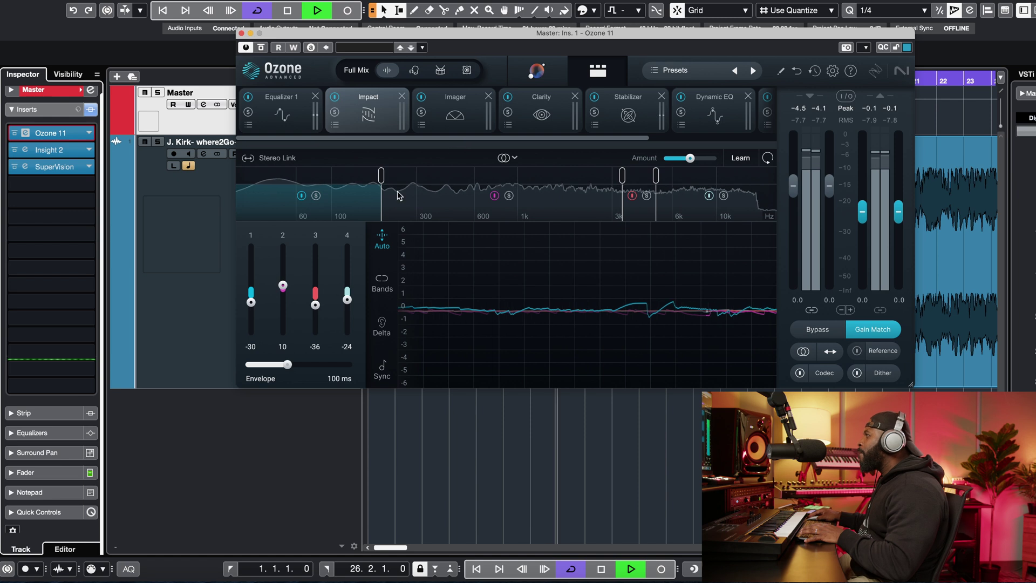
left_click_drag(315, 304, 317, 302)
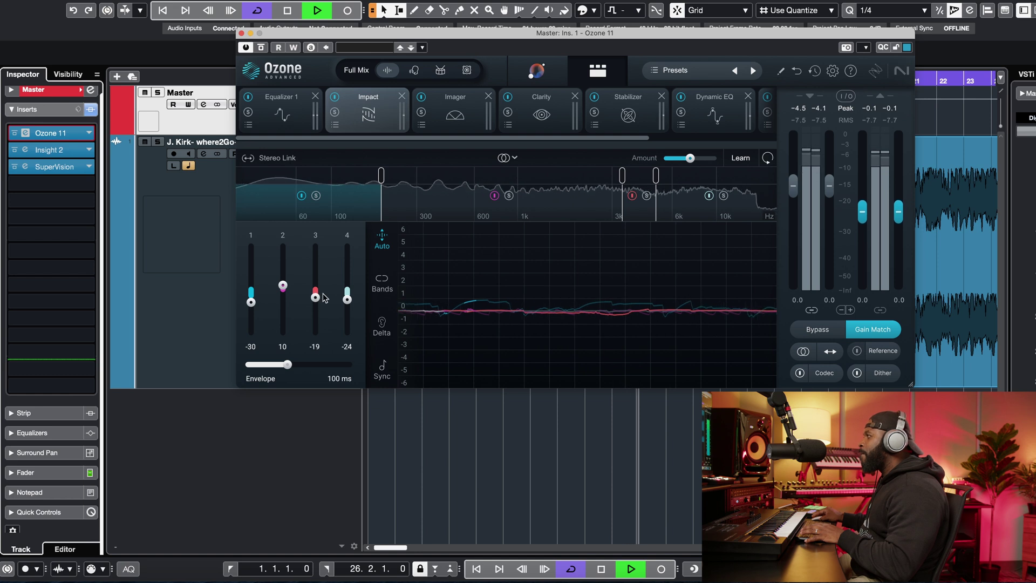
Return to the Master Assistant, raise Dynamics Match slightly and play the track
left_click(536, 70)
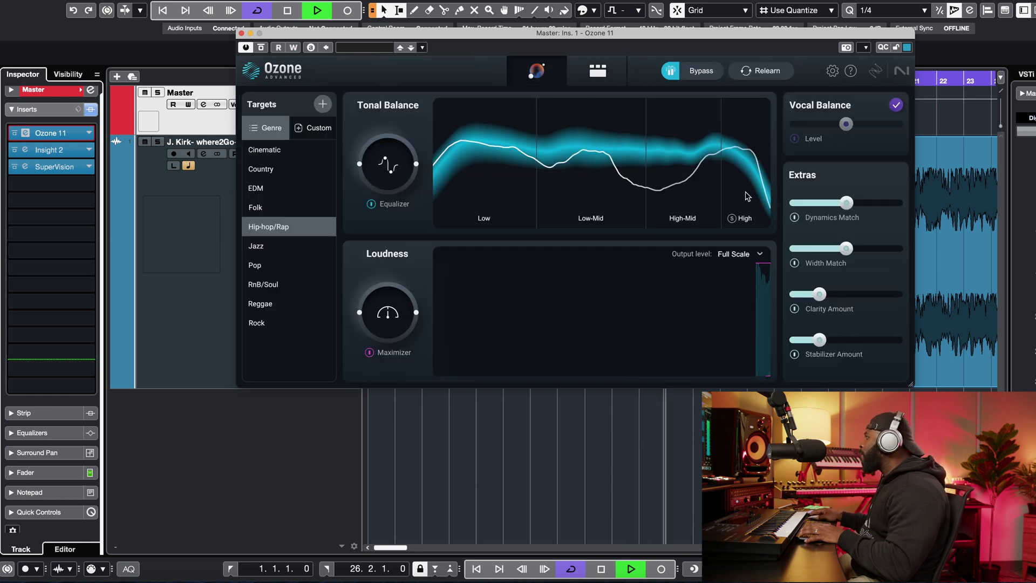
key("space")
left_click_drag(839, 203, 846, 208)
key("space")
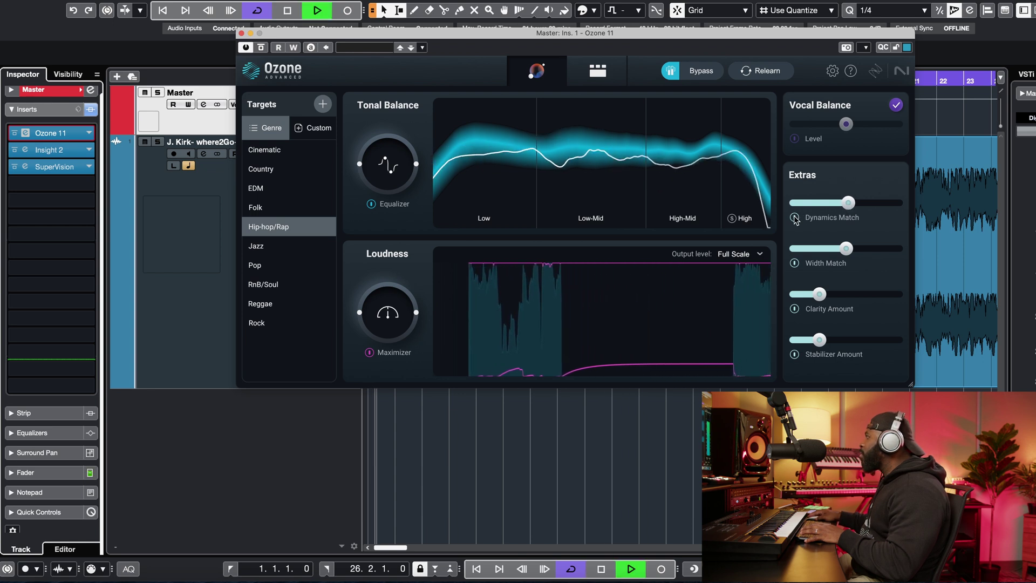
Compare the sound with Dynamics Match off and on, and raise its amount slightly further
left_click(795, 217)
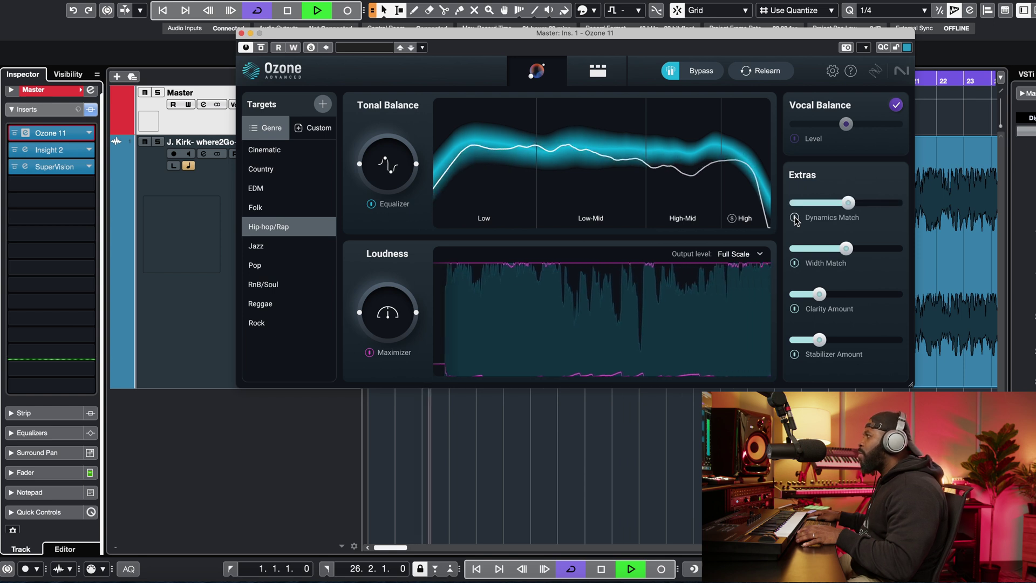
left_click(794, 218)
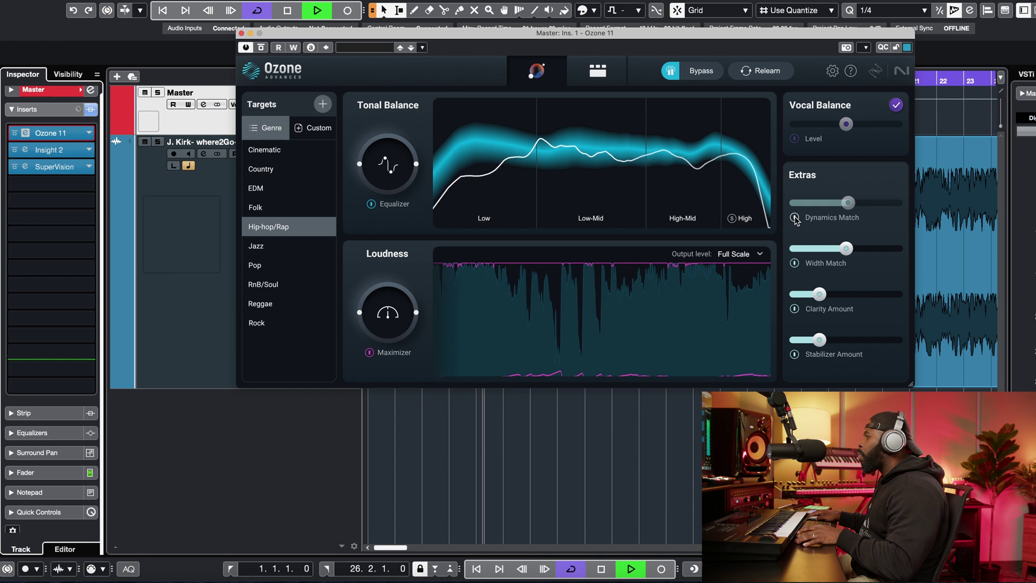
left_click(795, 218)
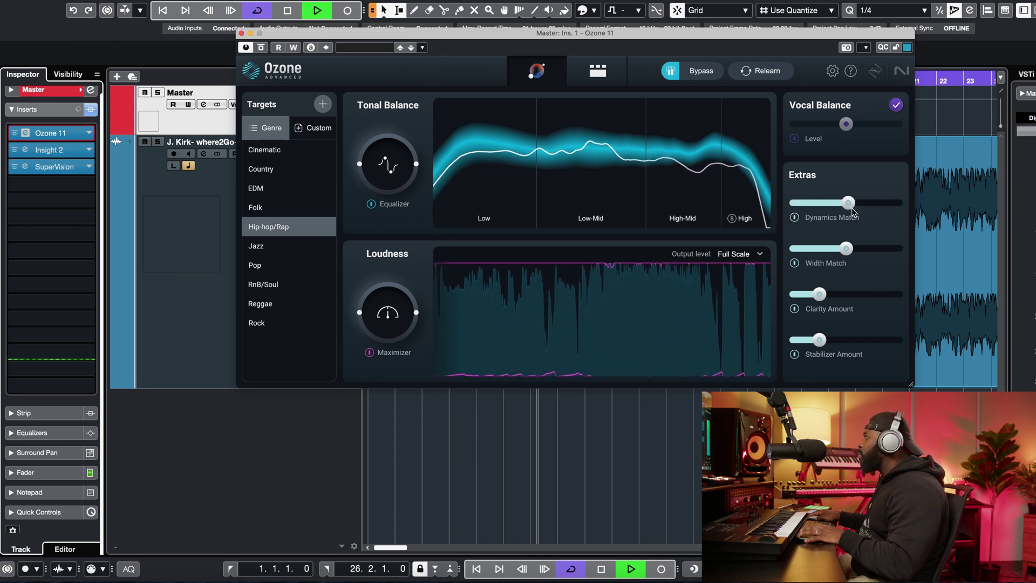
left_click_drag(849, 204, 855, 207)
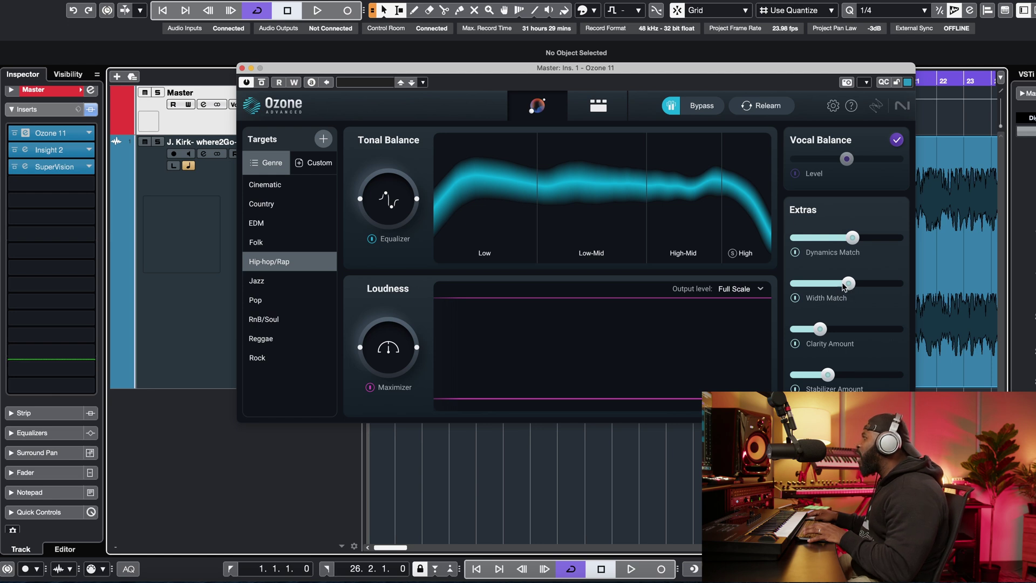
Show the Imager and the start of the module chain, and return to the Master Assistant
left_click(599, 105)
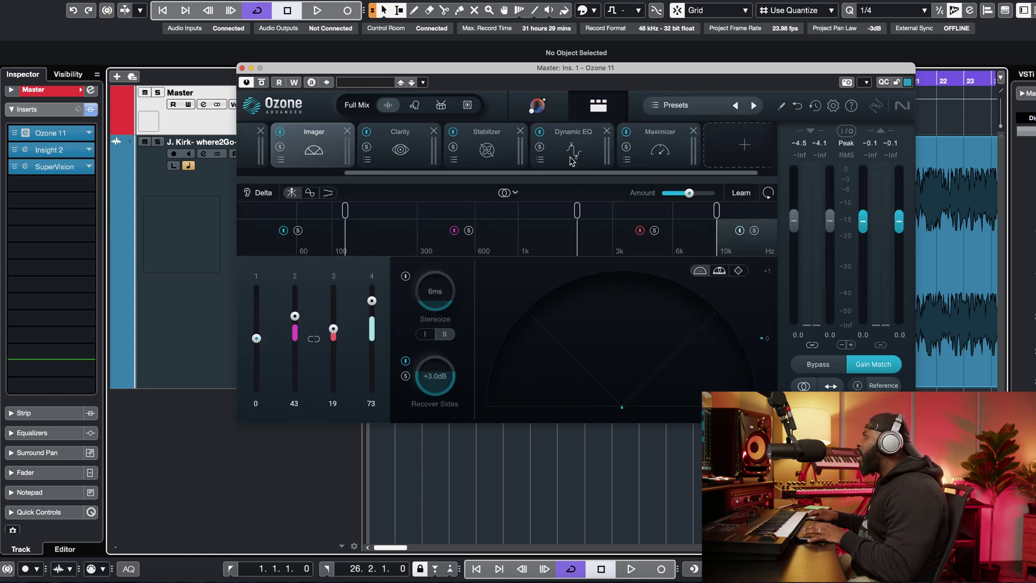
left_click_drag(443, 173, 319, 173)
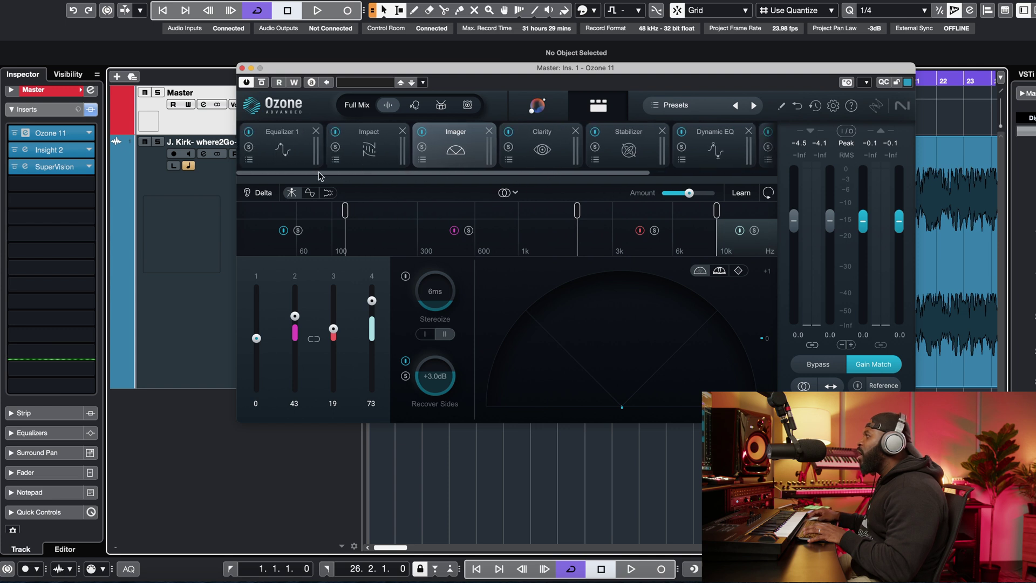
left_click(551, 95)
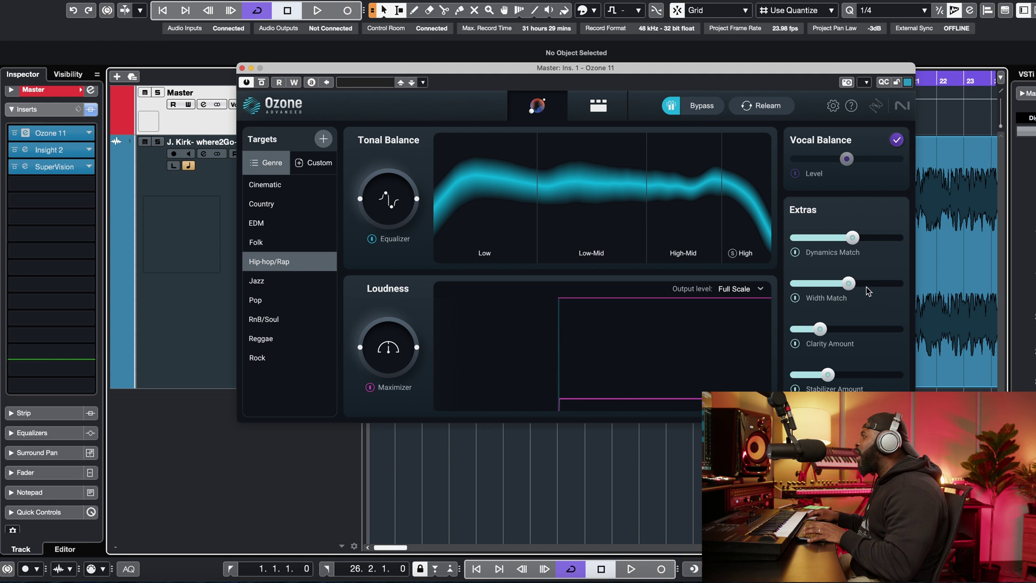
Raise Width Match slightly during playback and compare the gain-matched bypass with the processed master
key("space")
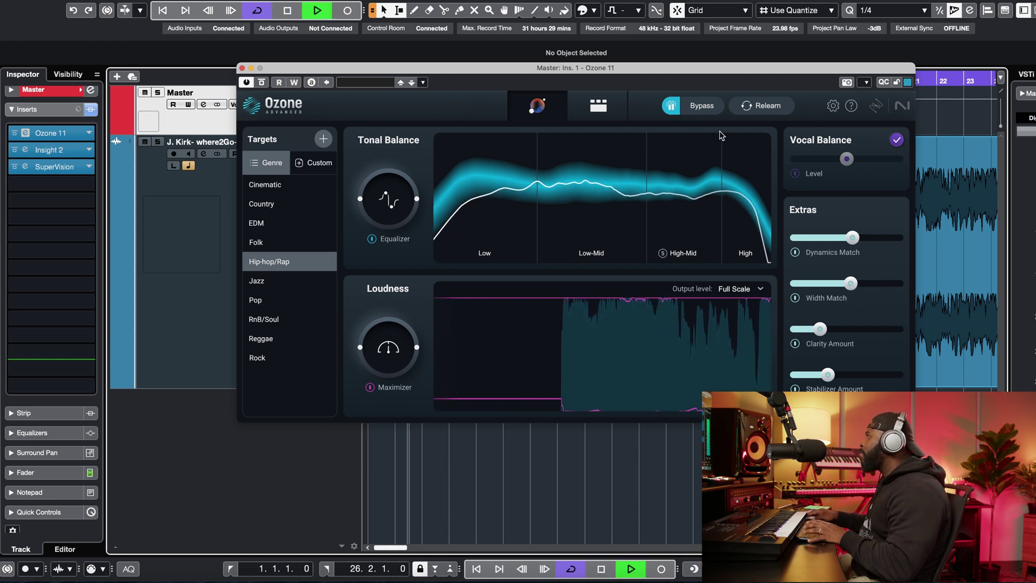
left_click(700, 104)
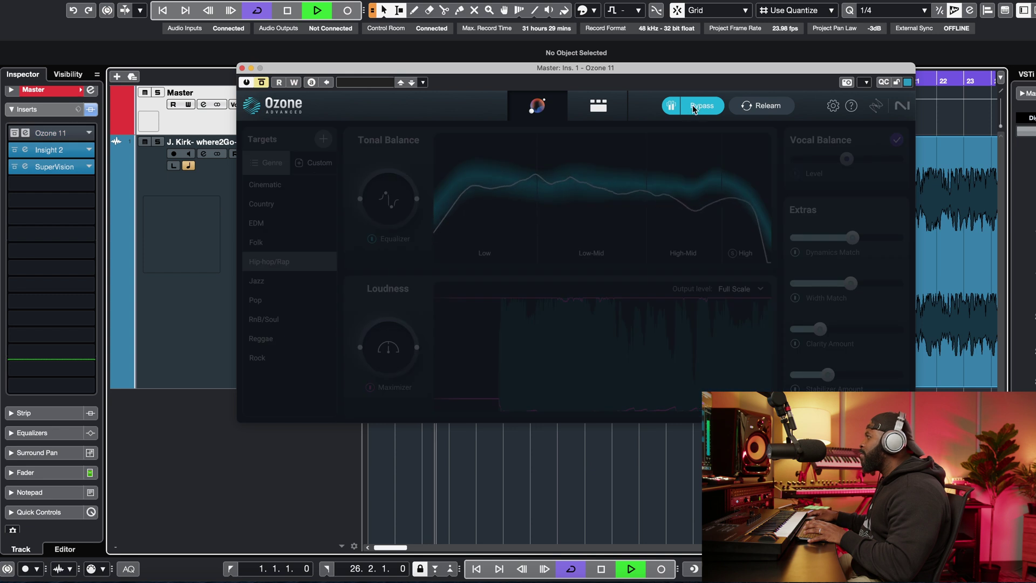
left_click(696, 106)
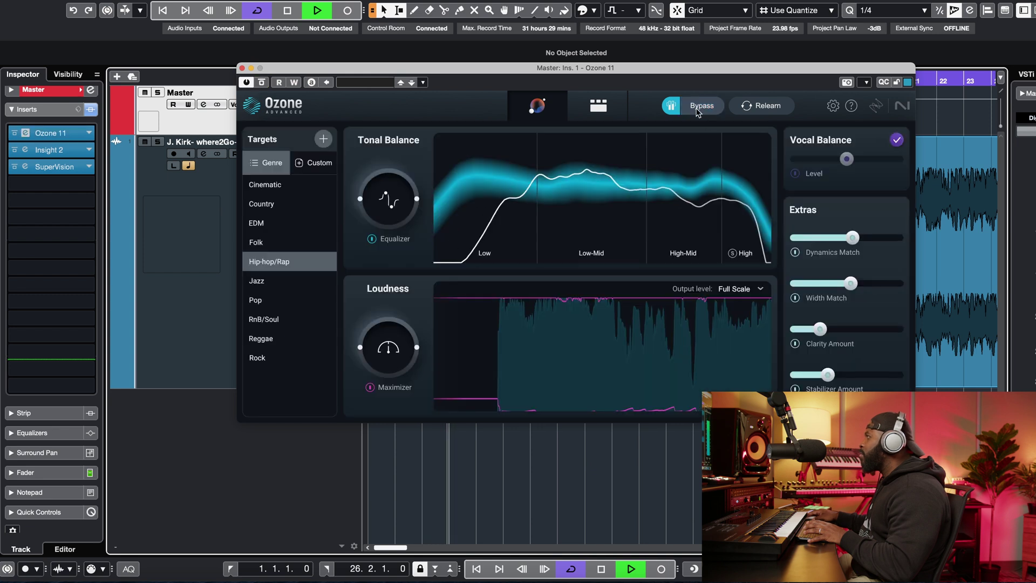
Compare the sound with Width Match off and on, and raise its amount slightly further
left_click(796, 299)
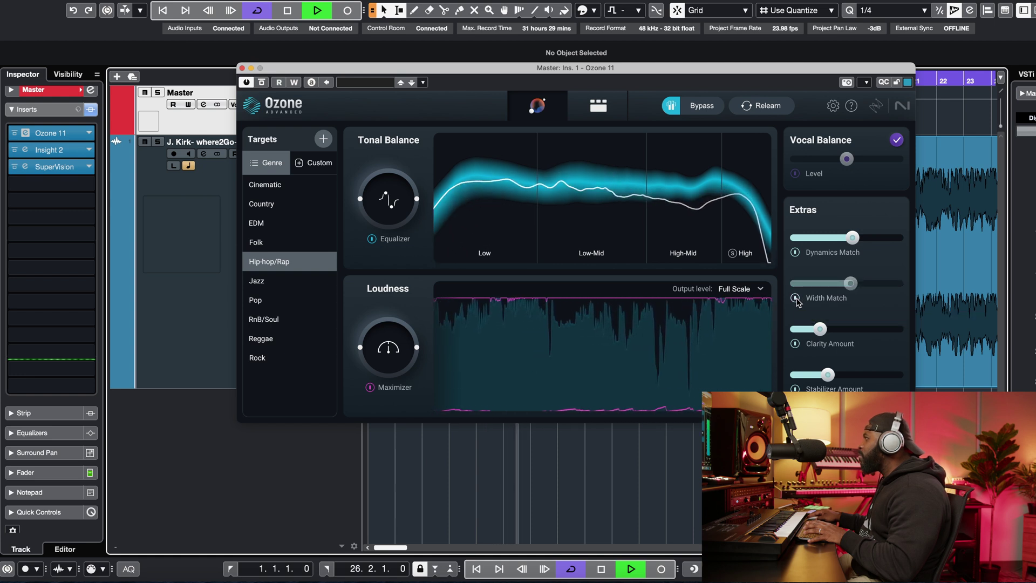
left_click(796, 298)
left_click_drag(851, 287, 852, 288)
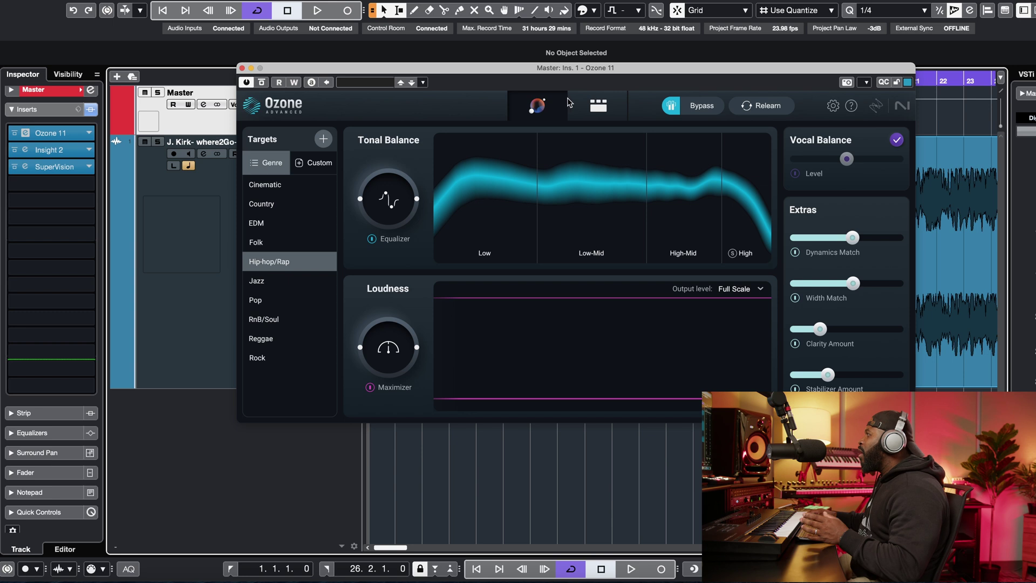
In the Imager, set band 4's width to 63, enable Stereoize and compare its modes I and II during playback
left_click(597, 105)
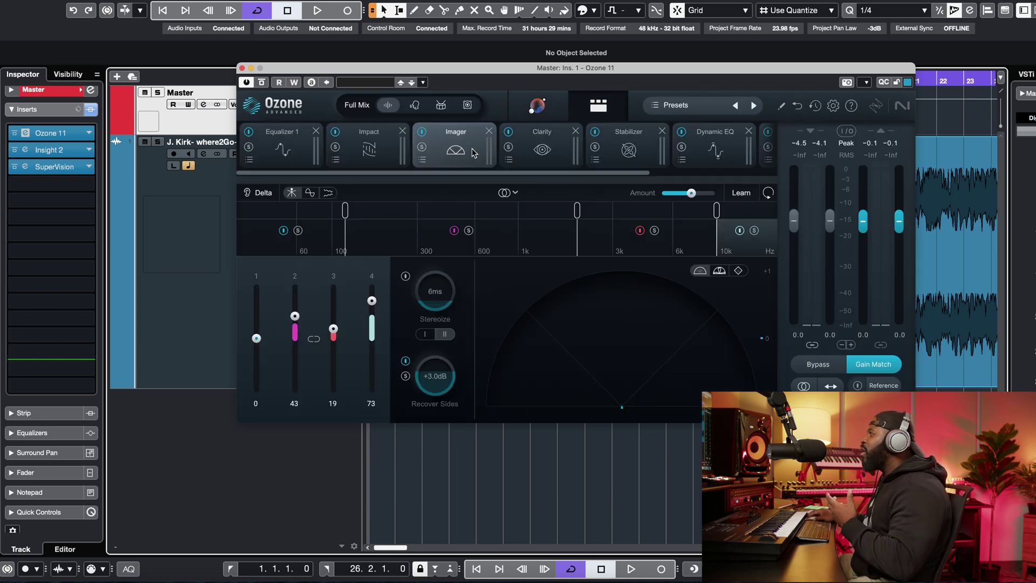
left_click_drag(262, 342, 258, 338)
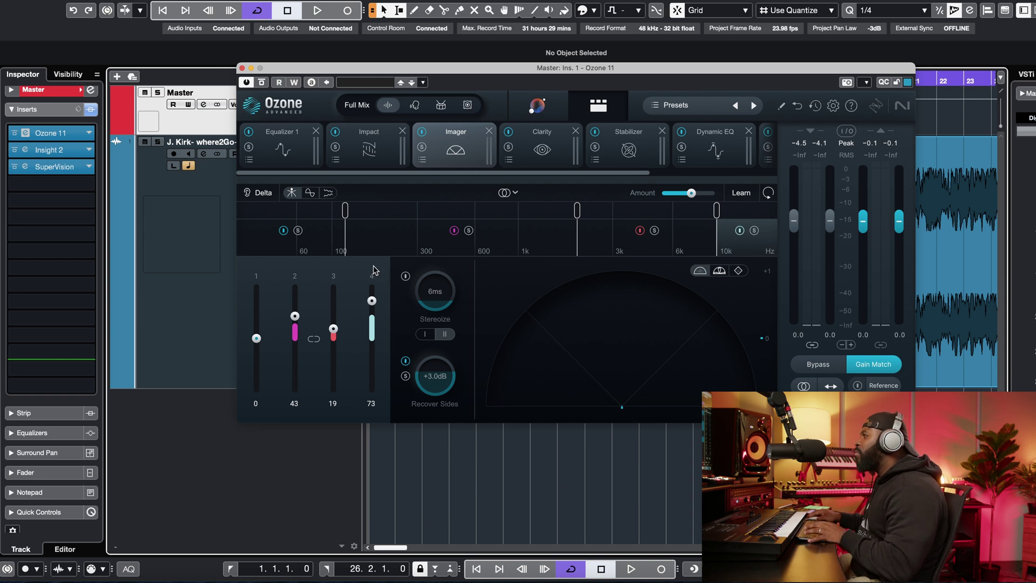
key("space")
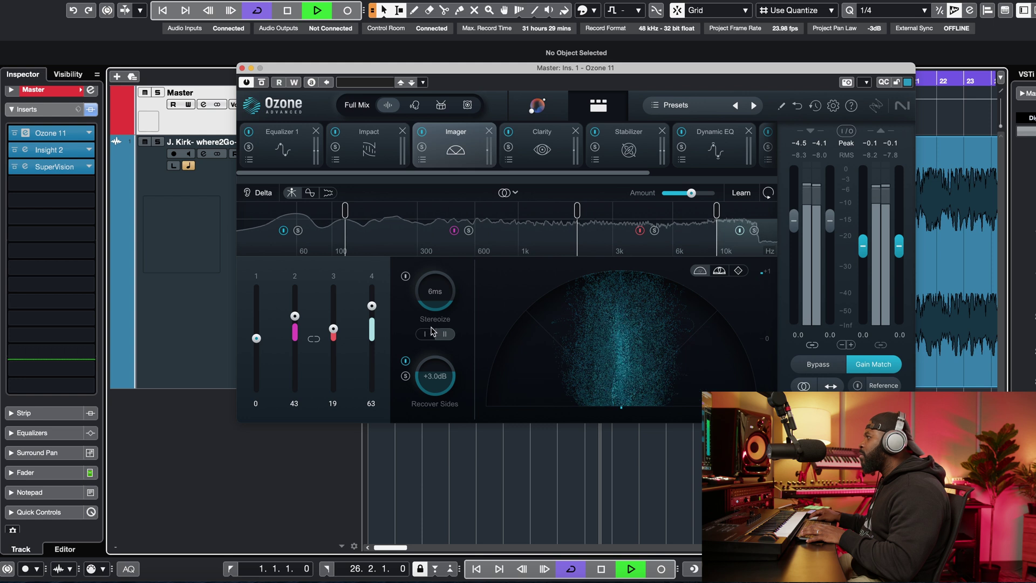
left_click(405, 276)
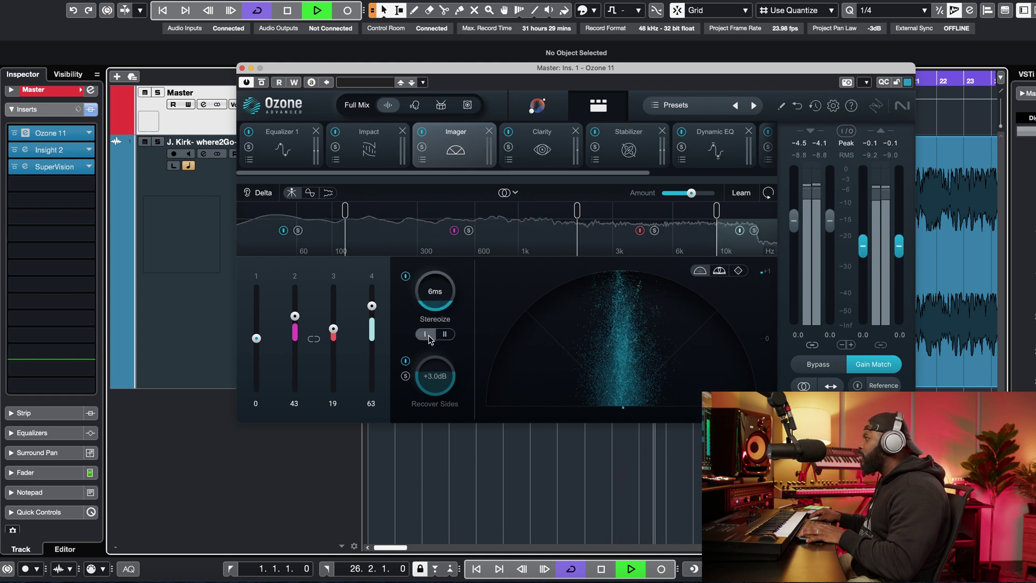
left_click(445, 334)
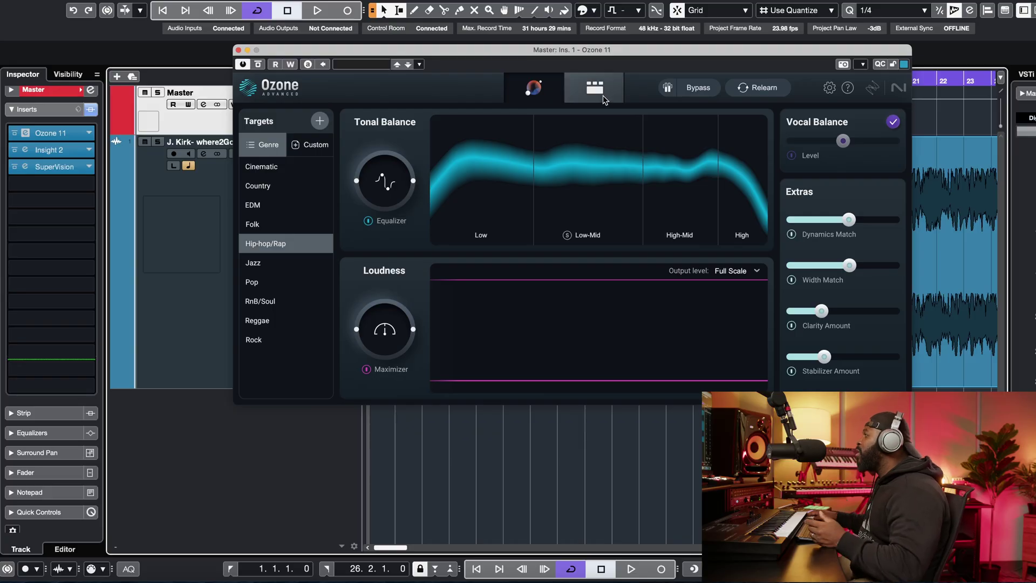
Set the Maximizer to the IRC 4 - Modern algorithm with True Peak enabled
left_click(605, 100)
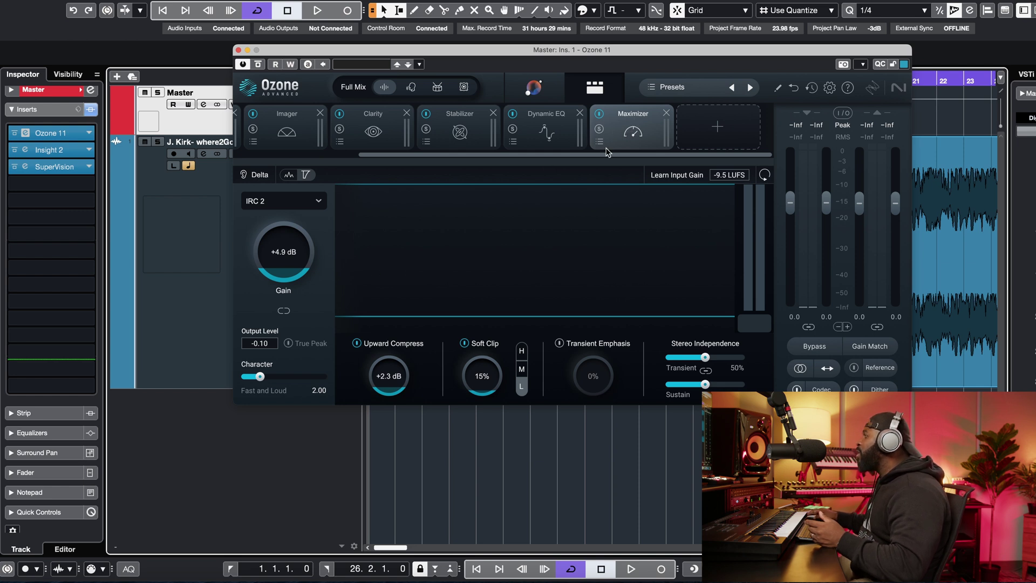
left_click(540, 92)
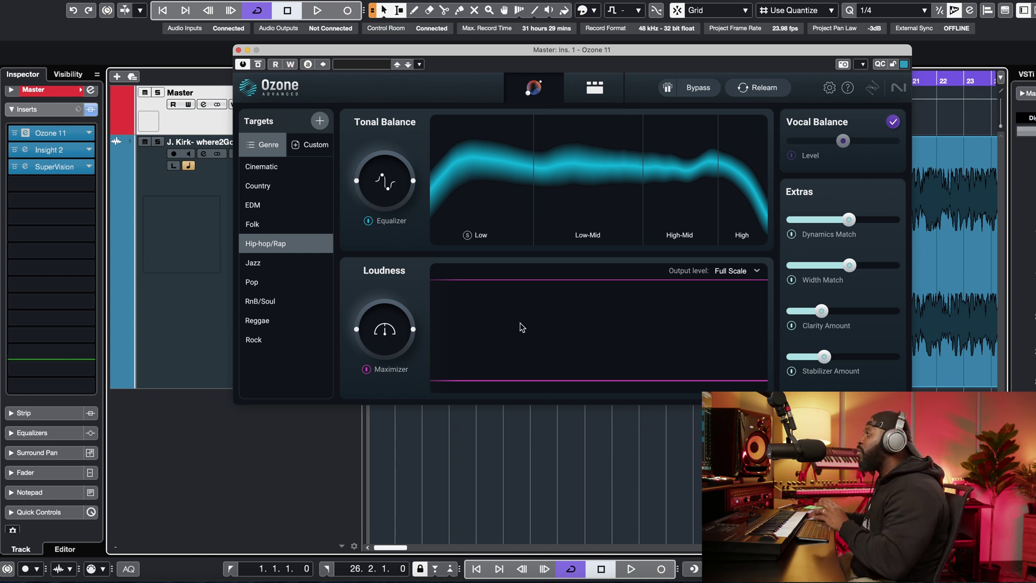
left_click(596, 92)
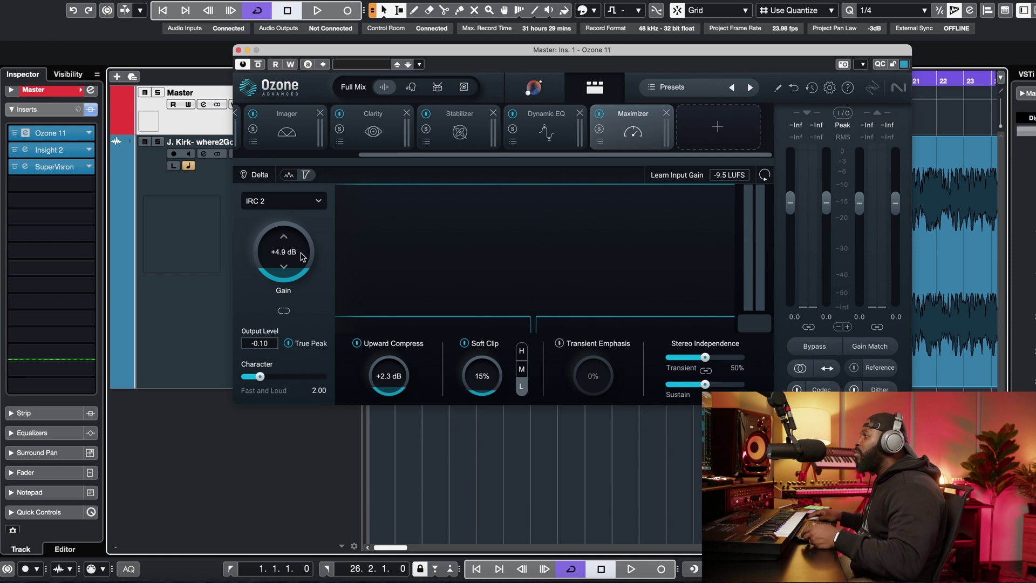
left_click(303, 203)
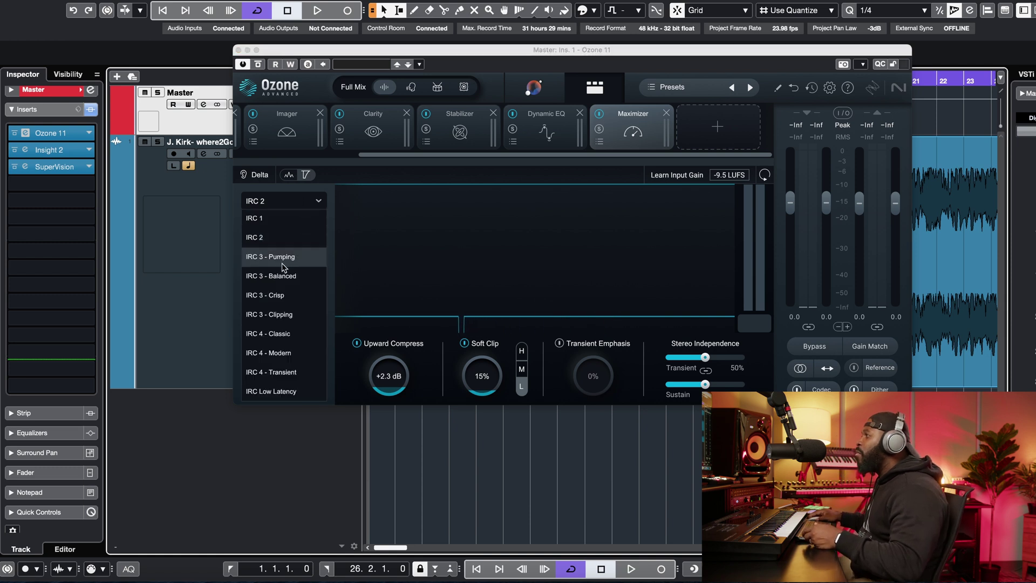
left_click(292, 351)
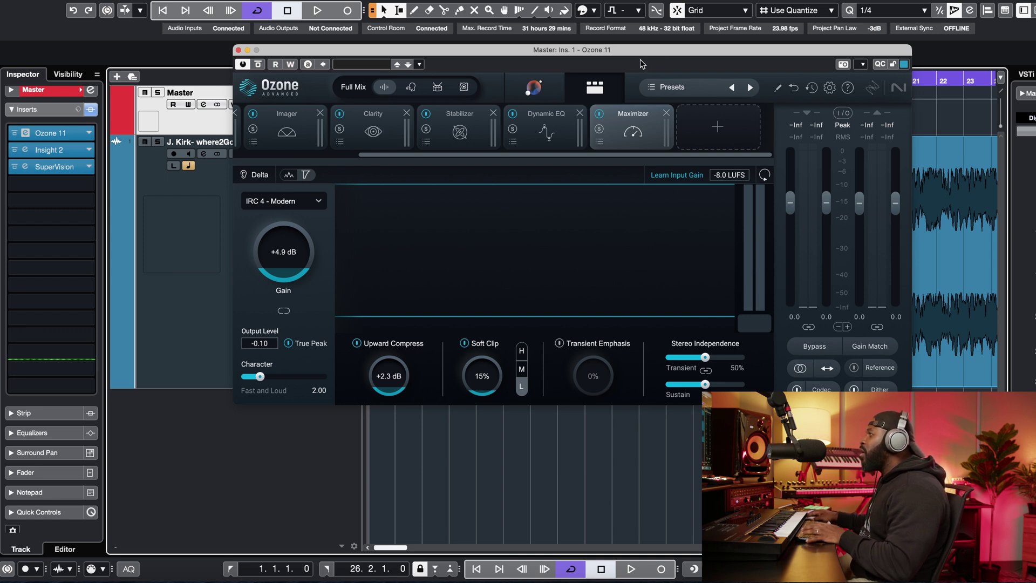
Learn the Maximizer's input gain during playback for a -8.0 LUFS target, and lower the gain to +5.7 dB
key("space")
left_click(764, 175)
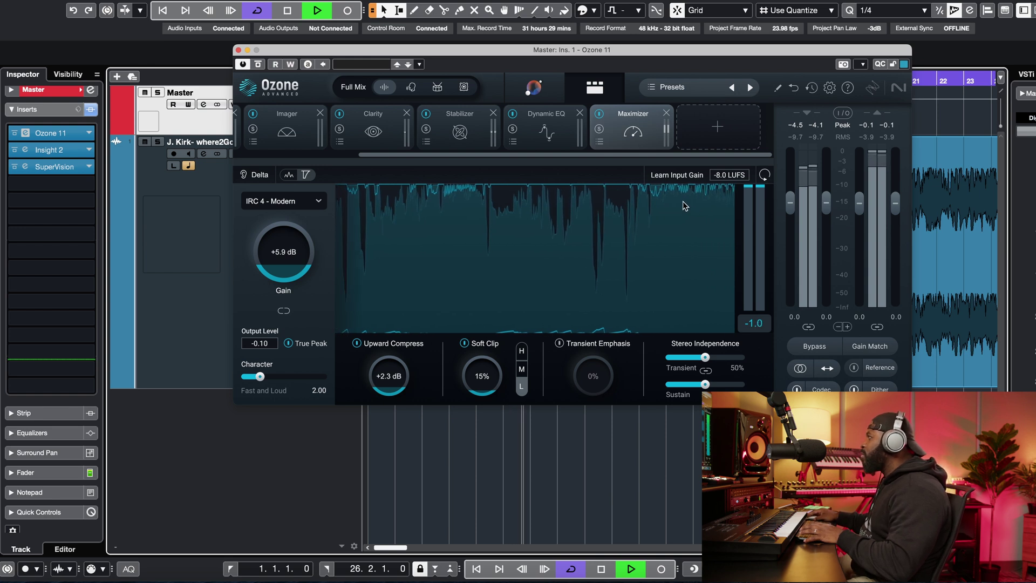
left_click(284, 269)
left_click(284, 268)
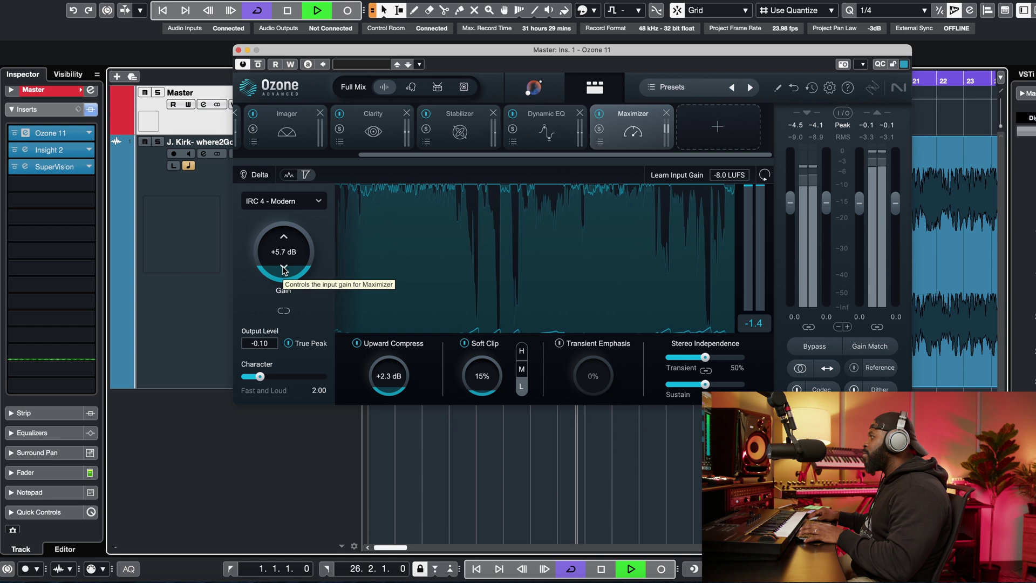